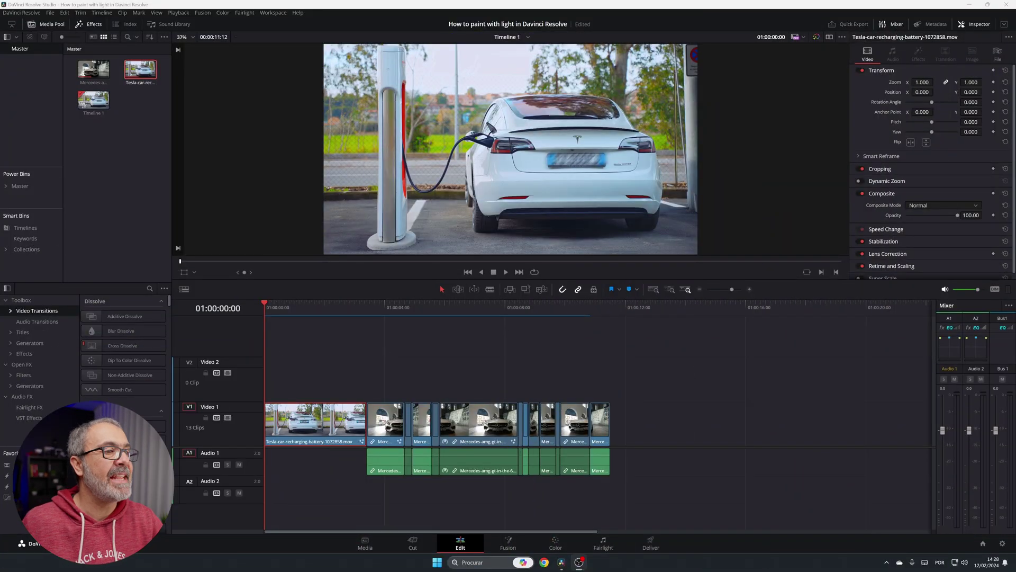
Step: Play Timeline 1 through to its end and place another copy of the Tesla clip on Video 1 after the last clip
click(505, 273)
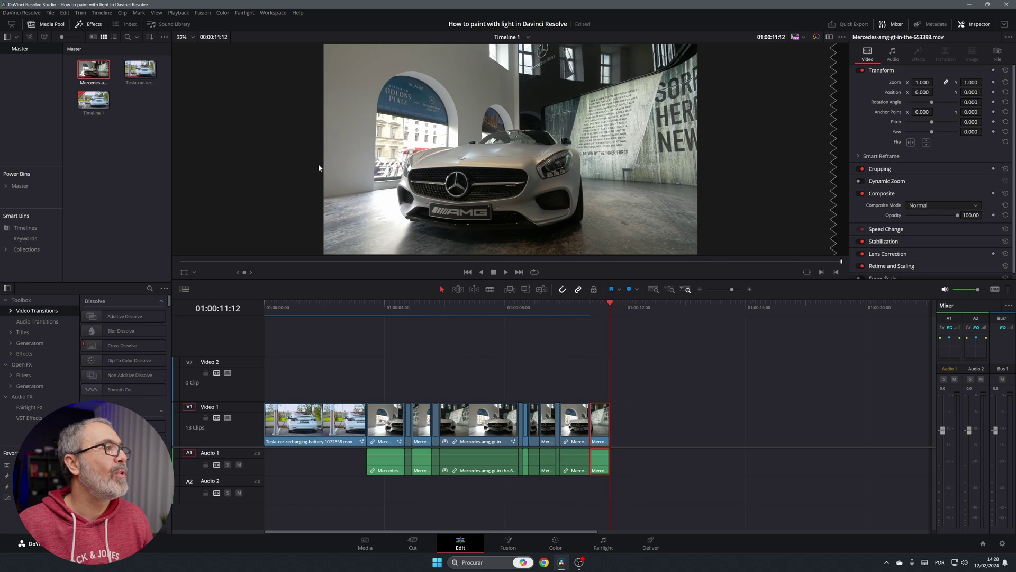
drag(139, 69, 634, 425)
click(632, 307)
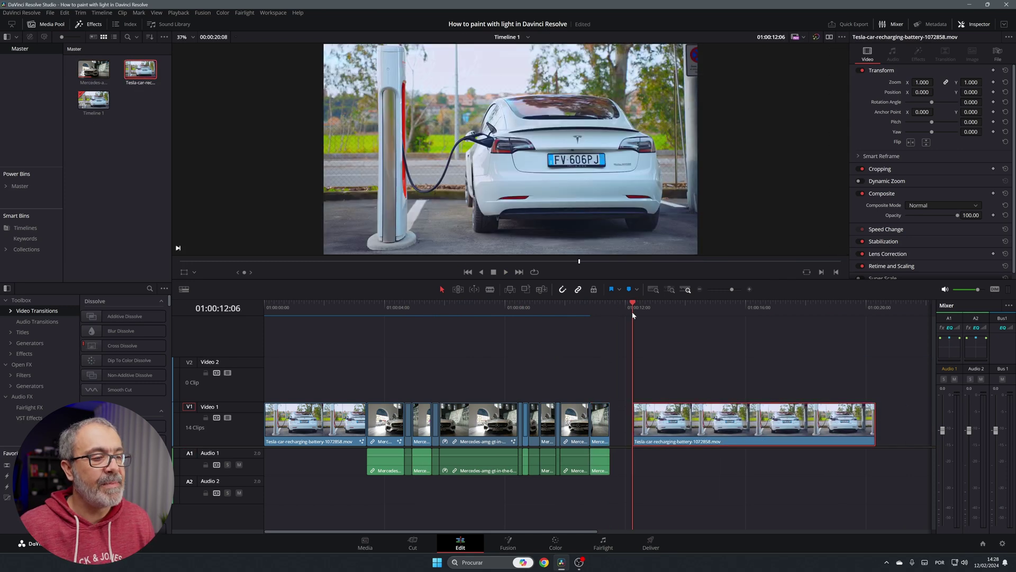
Step: Split the new Tesla clip at 01:00:16:06 and delete the part after the cut
key(space)
key(space)
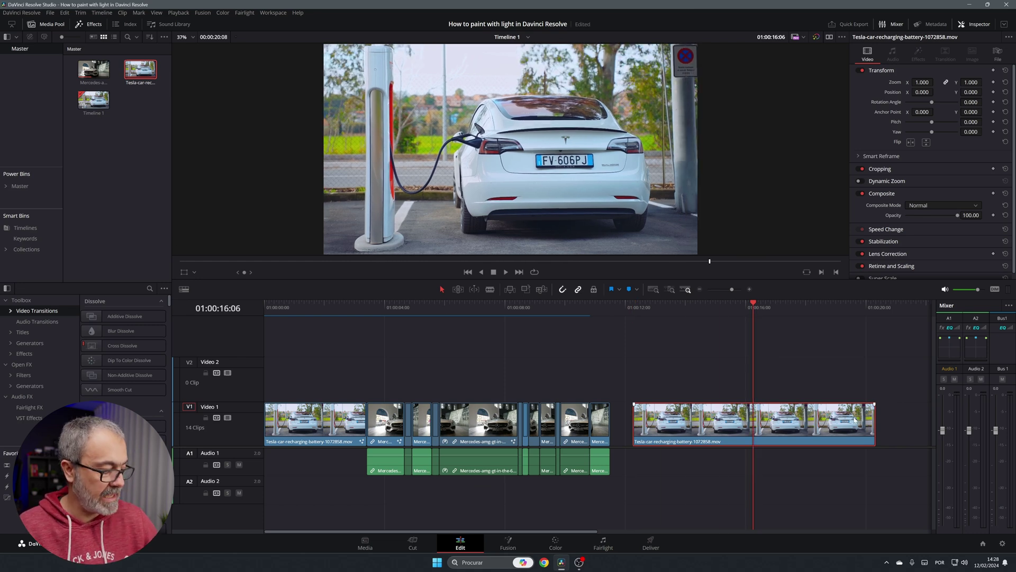
key(ctrl+b)
click(857, 421)
key(Delete)
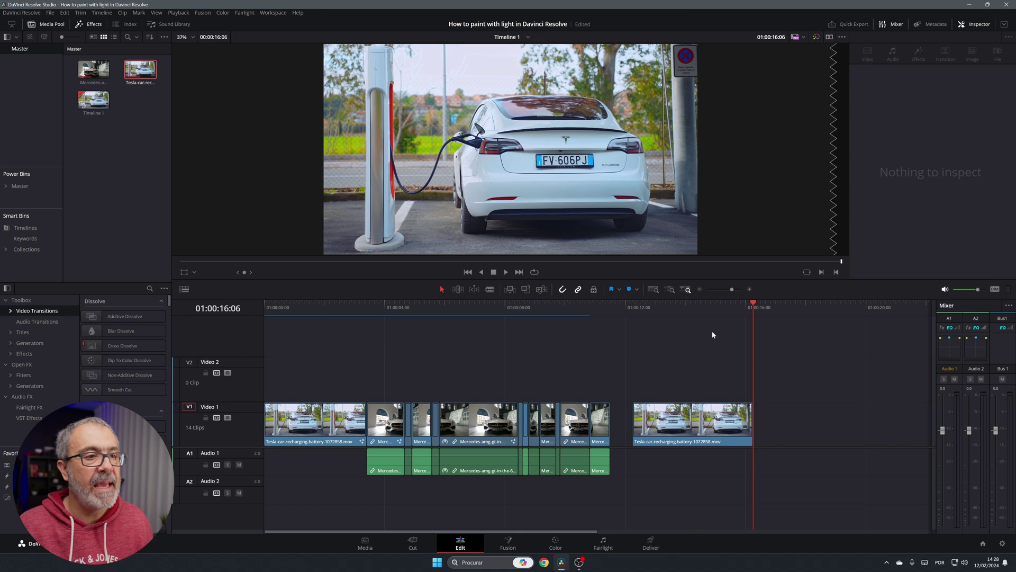
Step: Open the trimmed Tesla clip on the Fusion page and add a Background node masked by a Polygon
drag(750, 307, 670, 309)
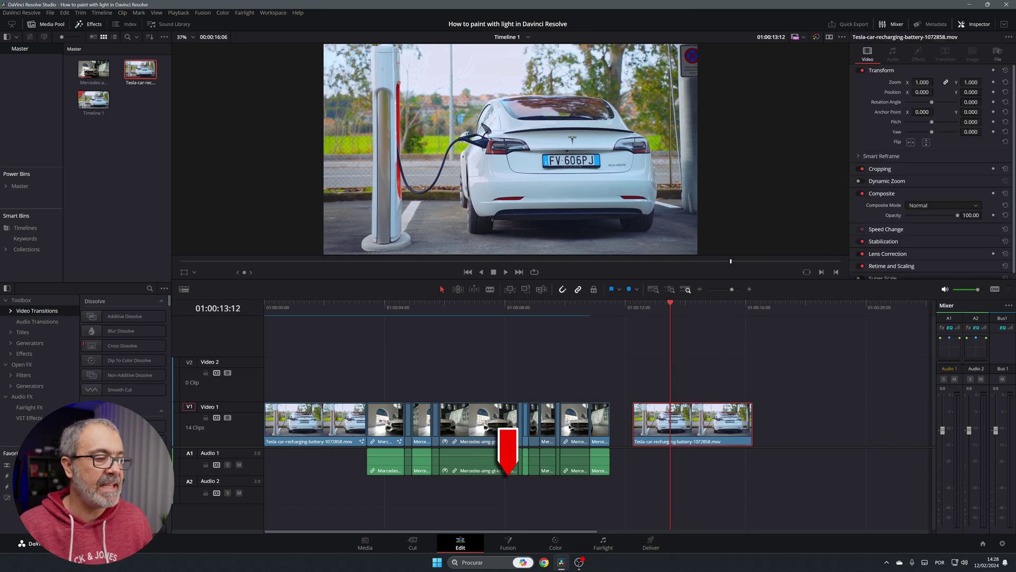
click(508, 542)
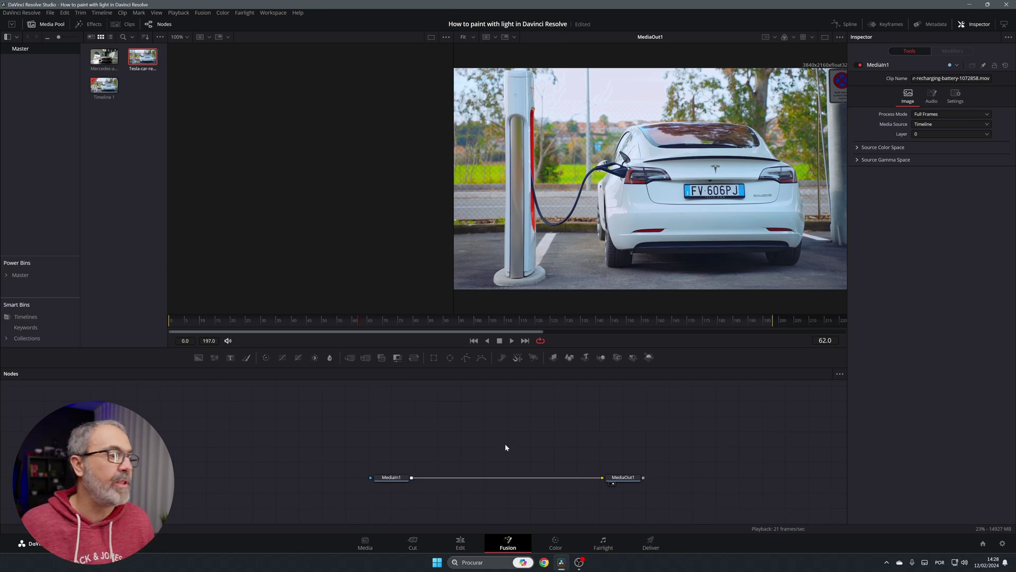
drag(198, 357, 393, 445)
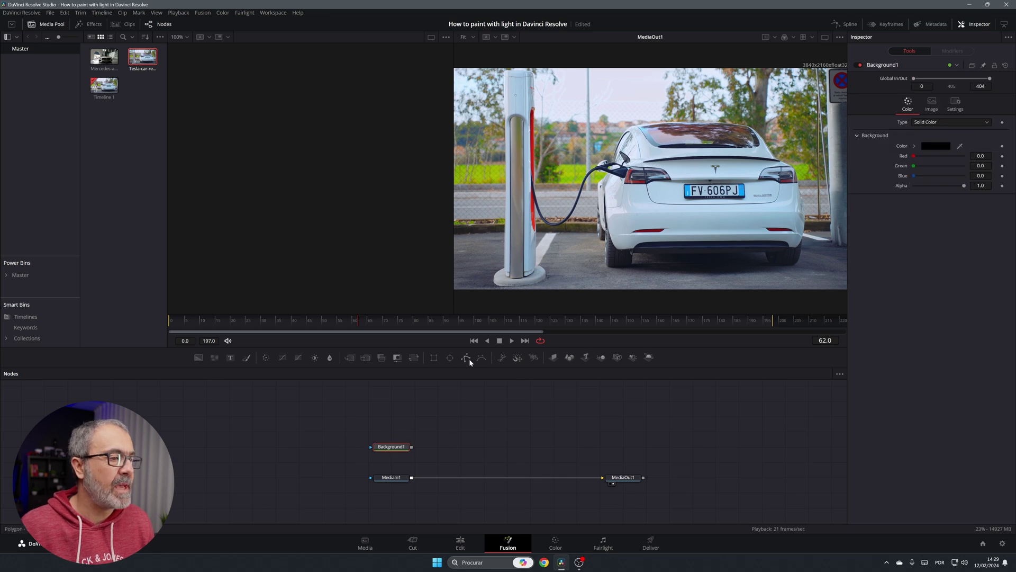
drag(466, 359, 391, 447)
Step: Add a Soft Glow node after the Background node and merge its output over MediaIn1
click(406, 447)
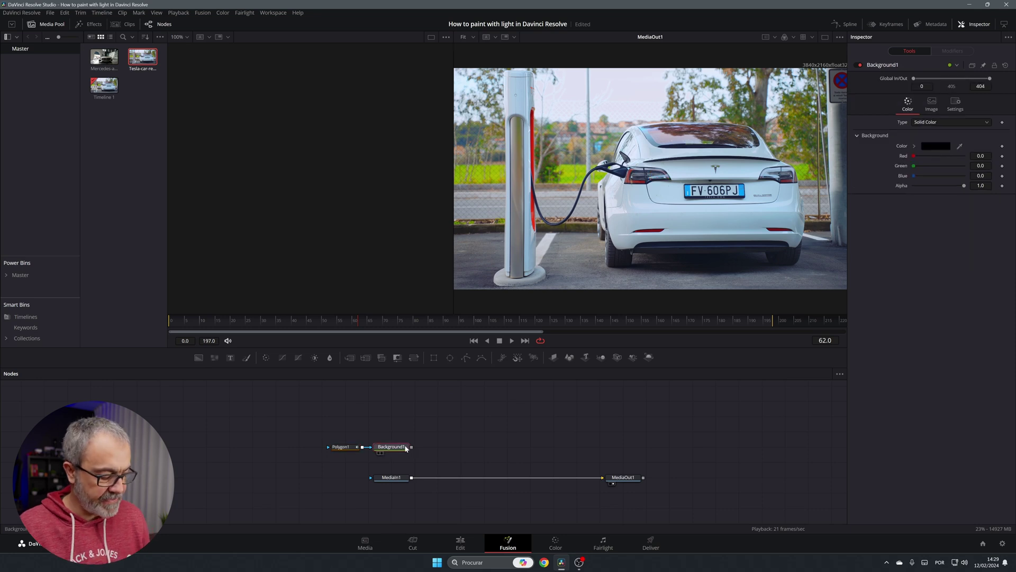
key(shift+space)
text(g)
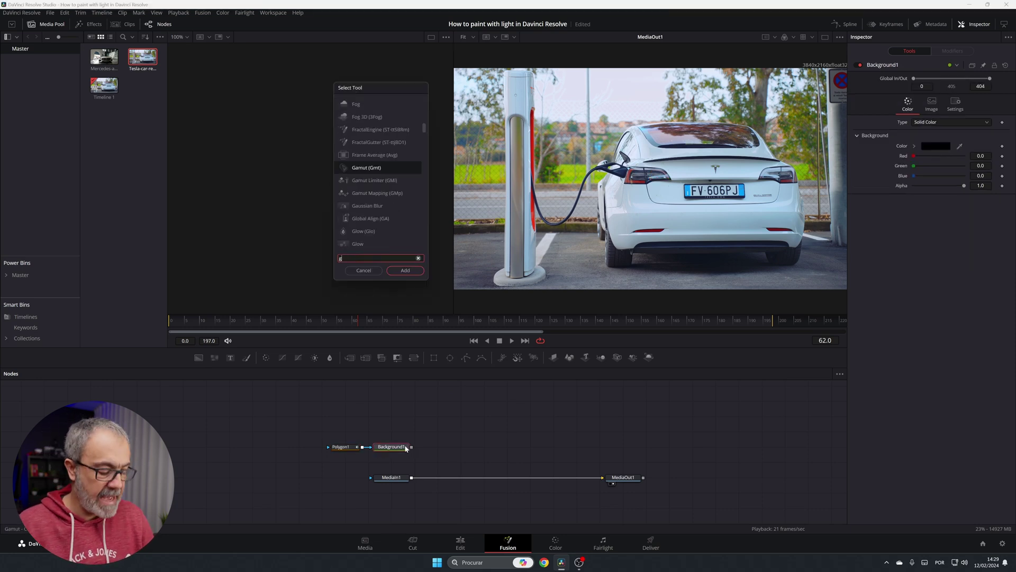
key(BackSpace)
text(soft)
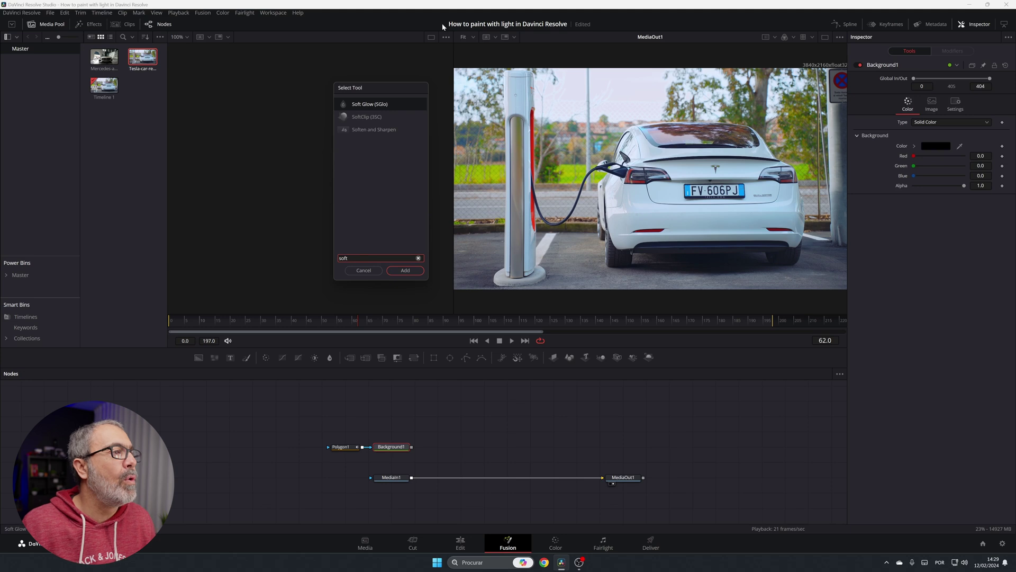
double_click(365, 104)
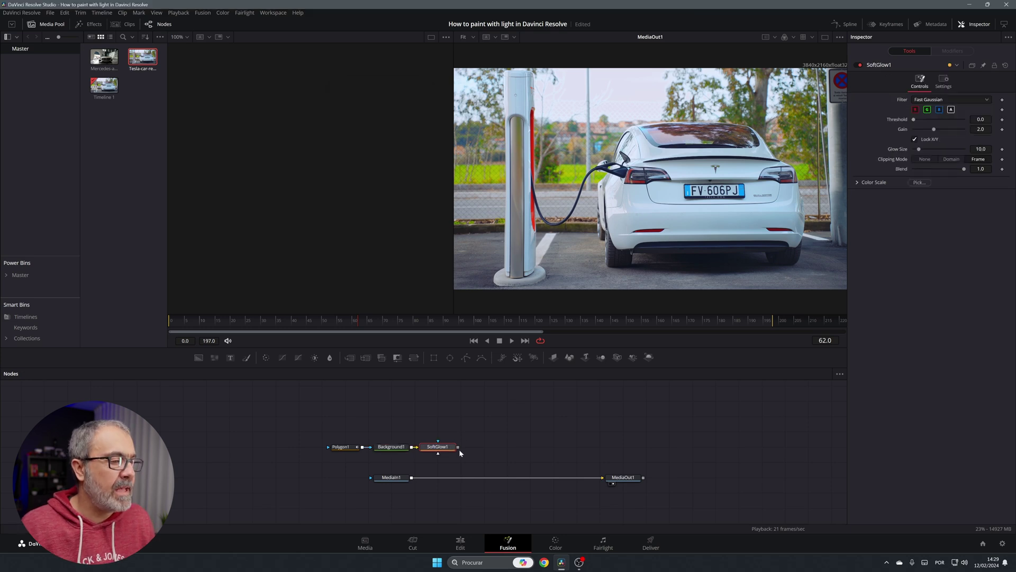
drag(459, 448, 412, 480)
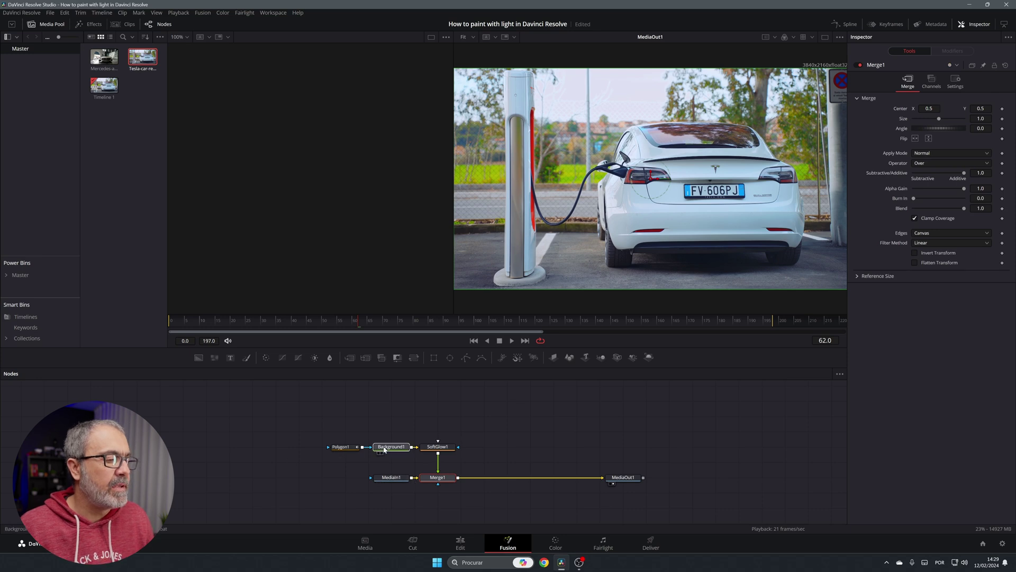
click(400, 447)
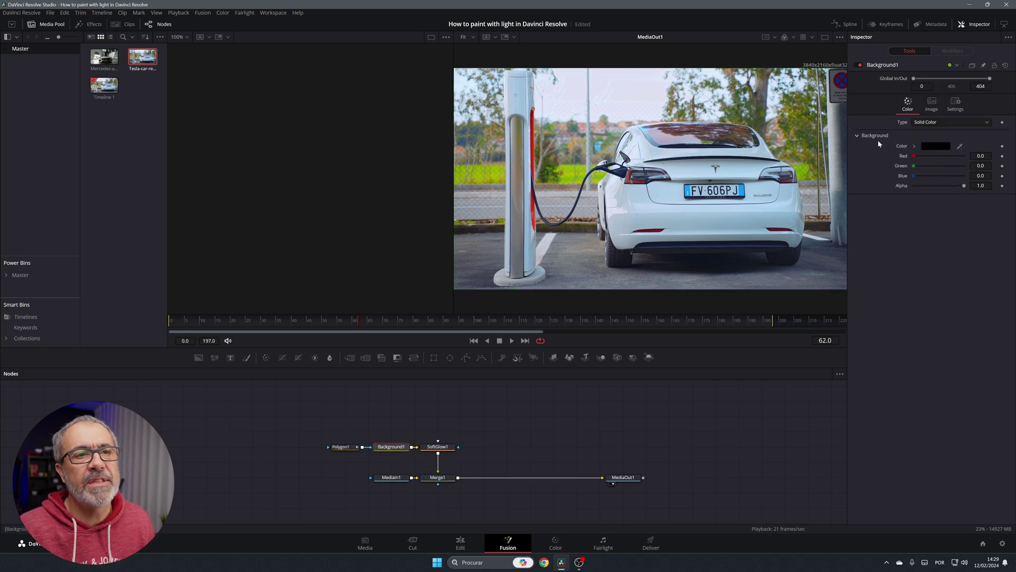
click(937, 146)
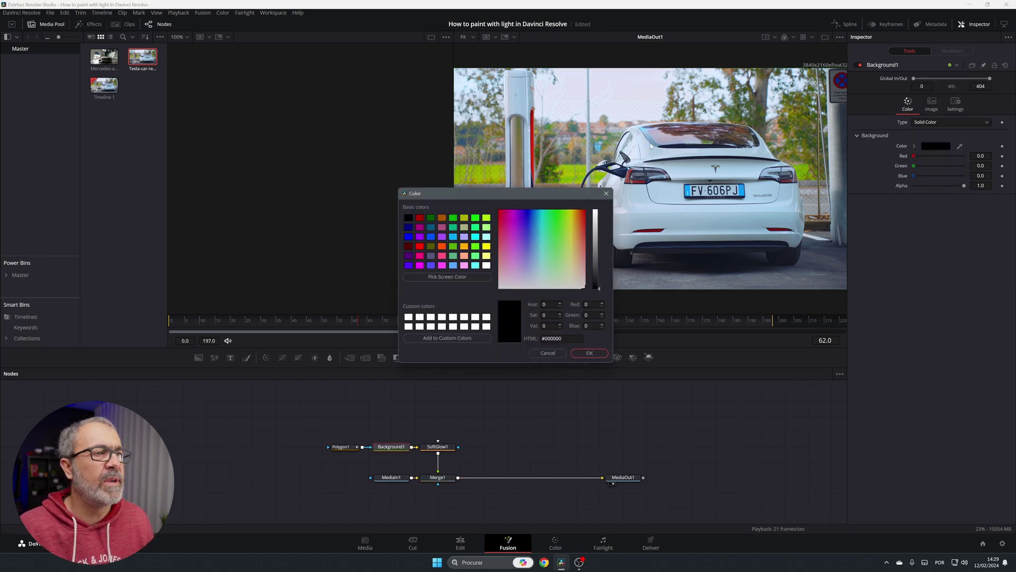
click(558, 213)
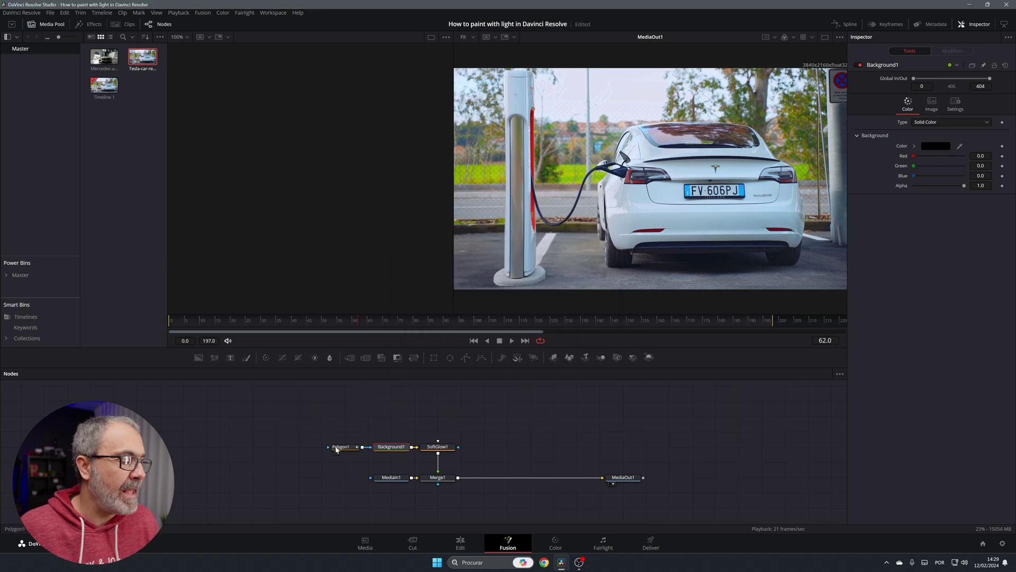
Step: Draw an open Polygon mask path along the charging cable from the car's plug to the charging station at frame 62
click(340, 448)
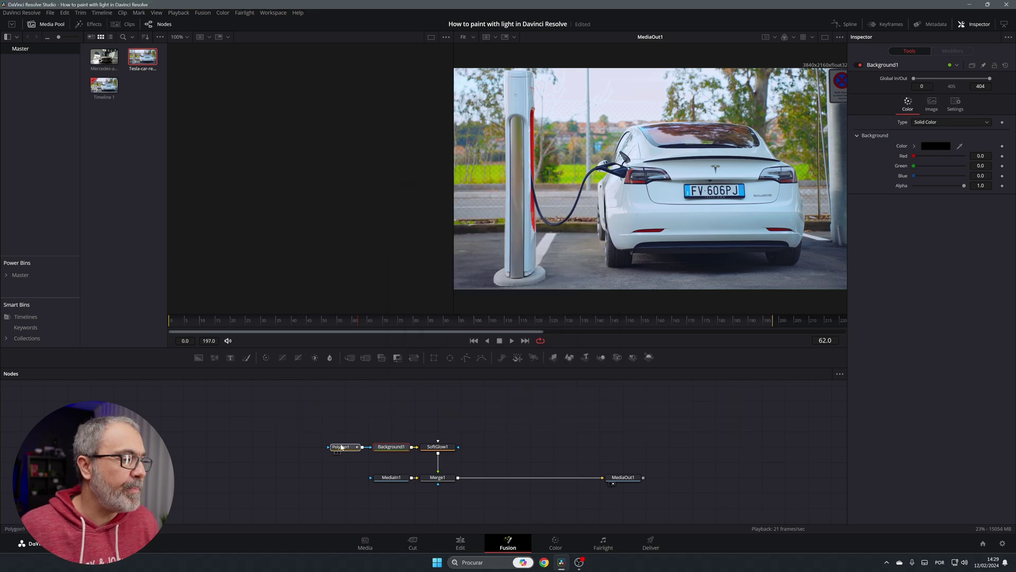
click(533, 187)
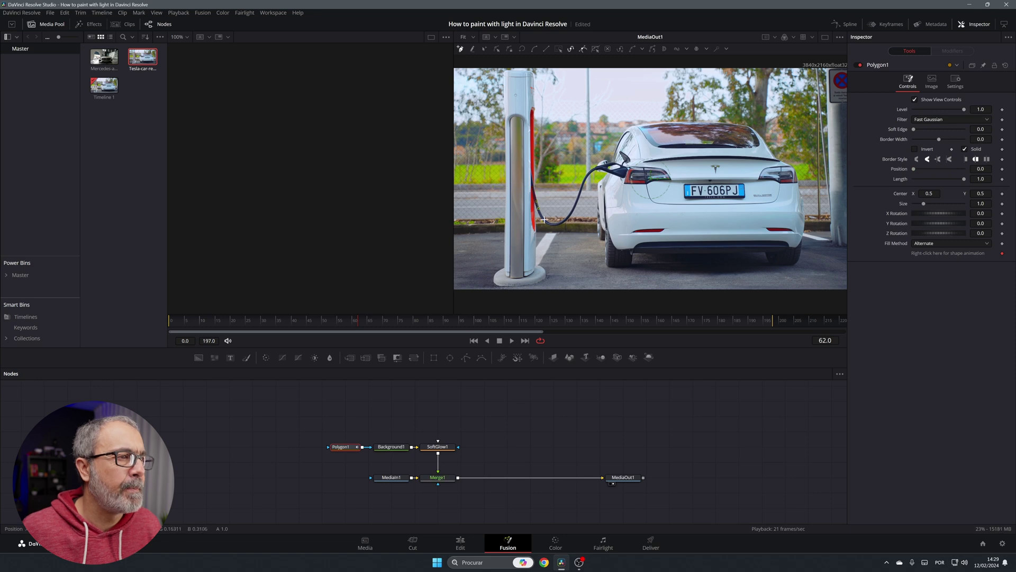
drag(573, 206, 579, 197)
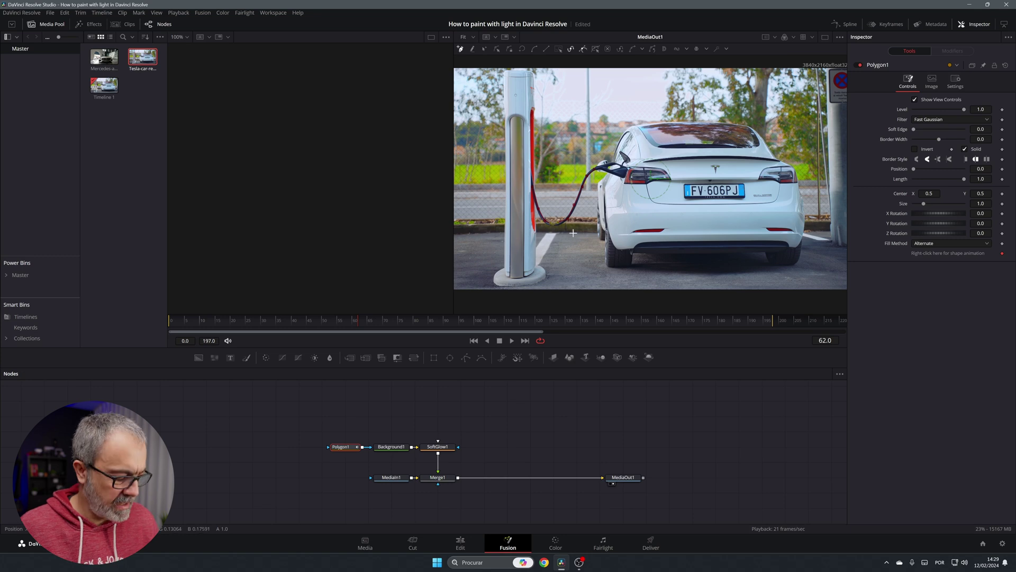
scroll(567, 223, up, 5)
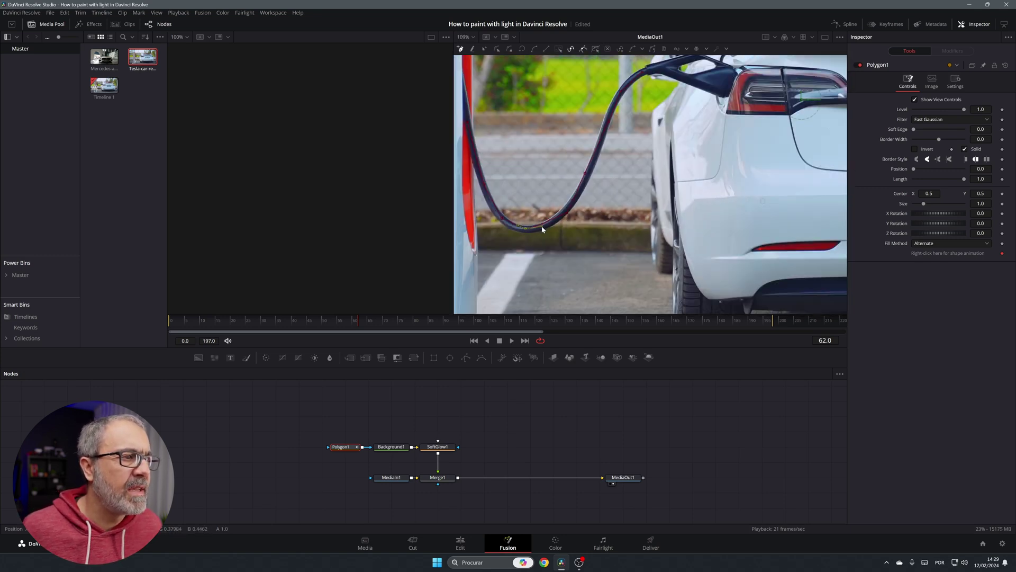
click(567, 213)
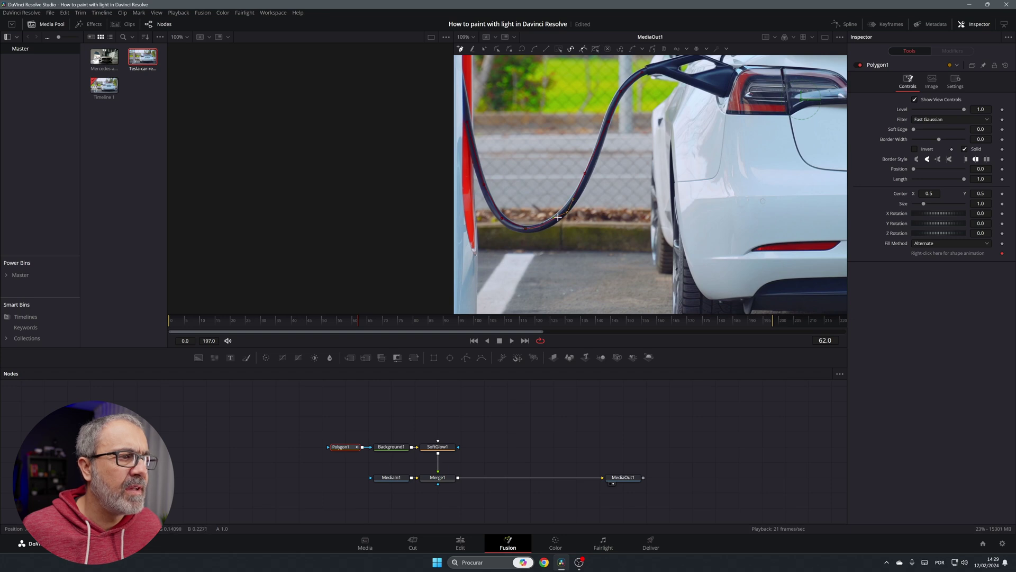
drag(554, 218, 554, 222)
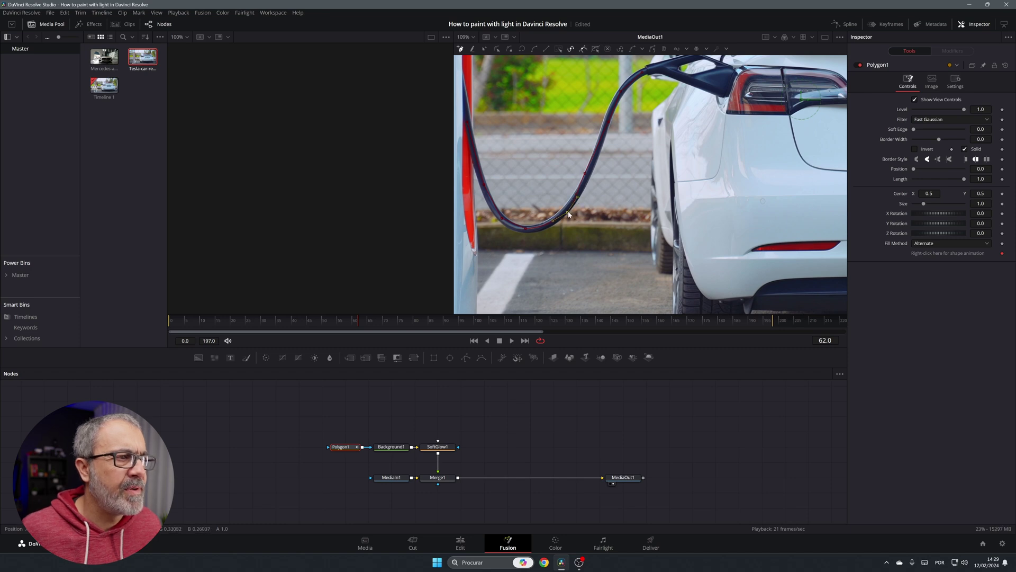
click(507, 222)
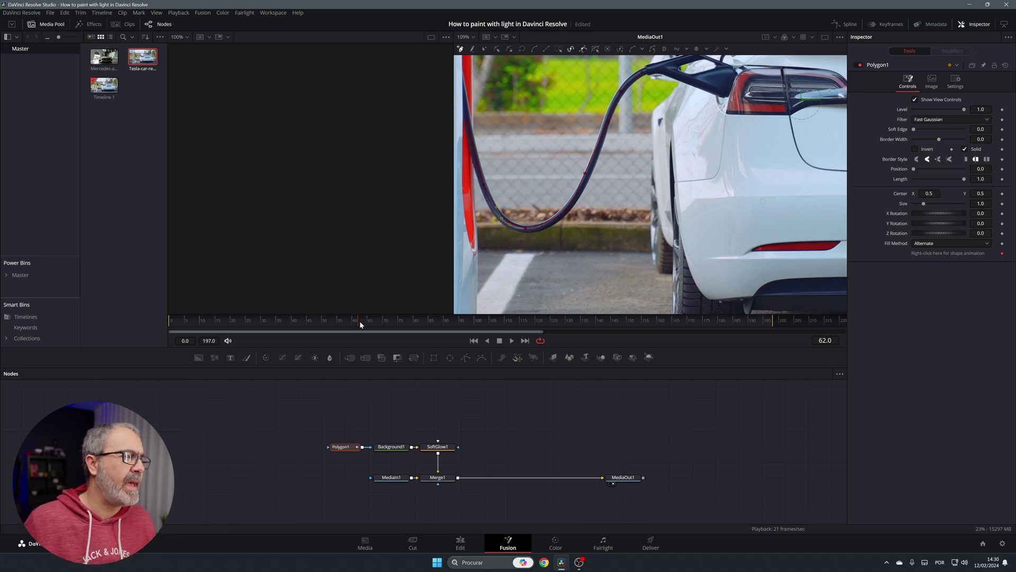
Step: At frame 3, reposition the Polygon mask's points so the path follows the charging cable
drag(360, 321, 179, 309)
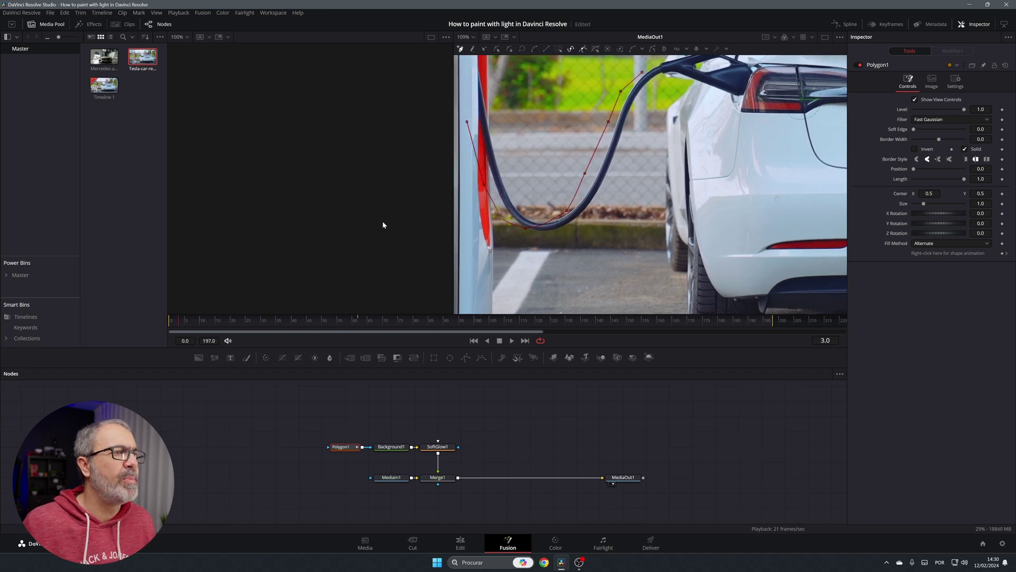
drag(468, 124, 481, 115)
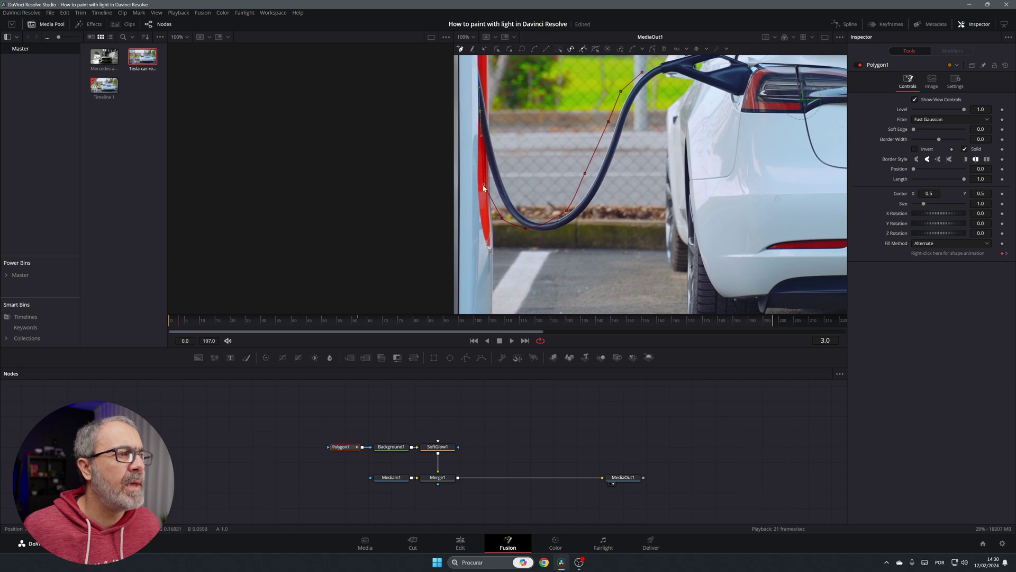
drag(483, 187, 577, 214)
drag(584, 174, 598, 179)
drag(609, 122, 611, 146)
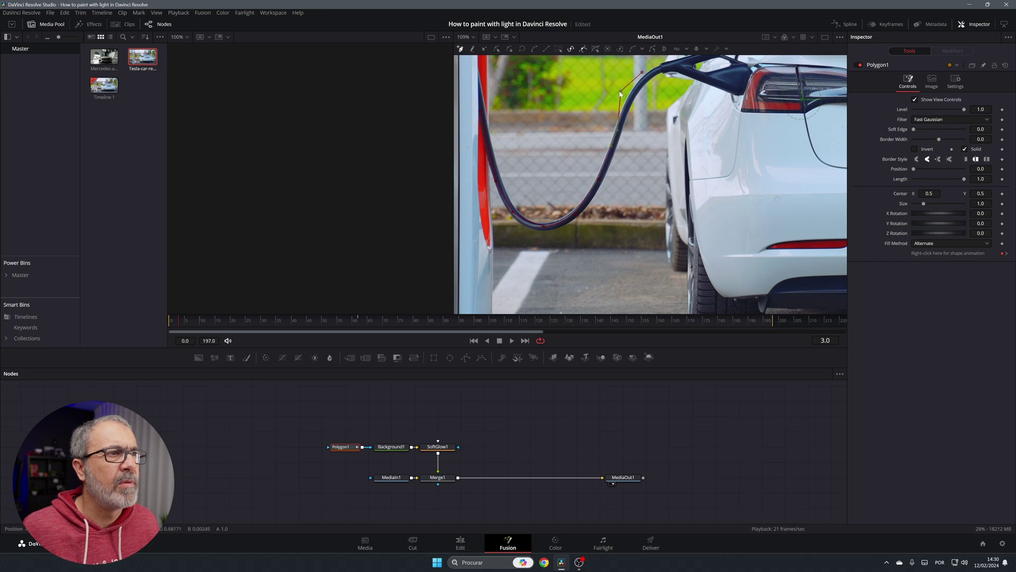
drag(620, 94, 660, 71)
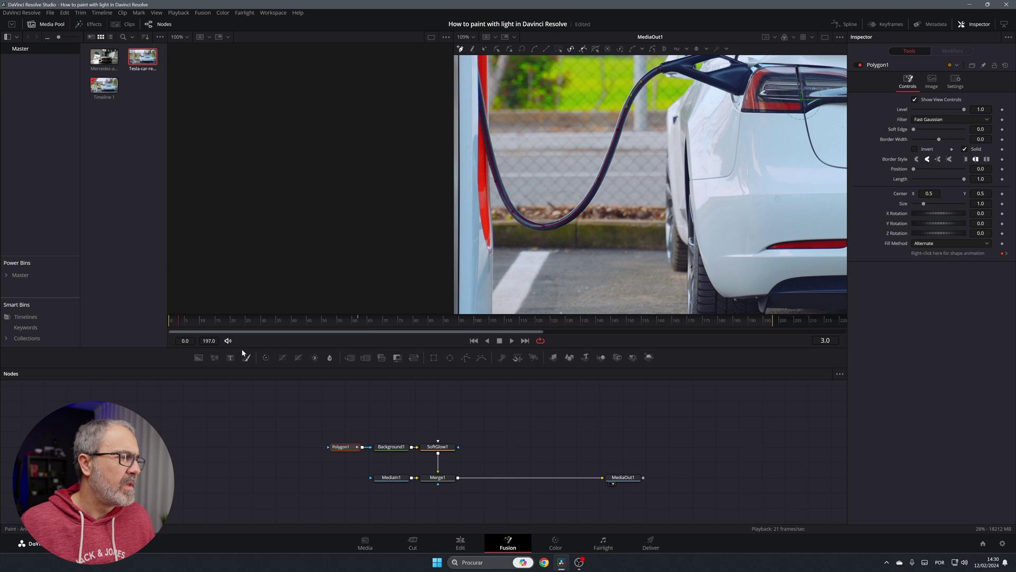
Step: Realign the Polygon mask's points with the charging cable at frame 112
click(177, 322)
drag(176, 324, 510, 334)
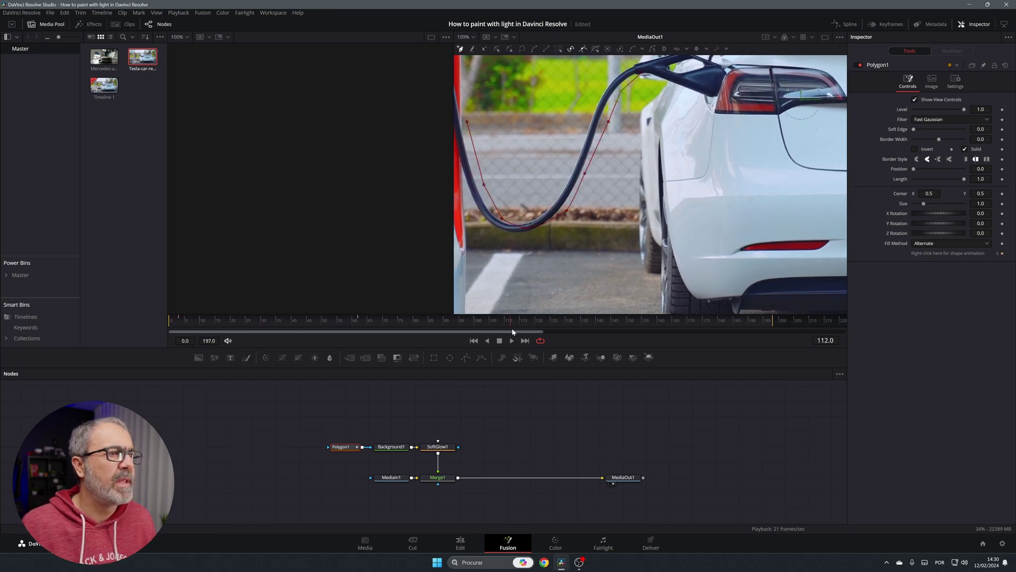
drag(484, 185, 474, 191)
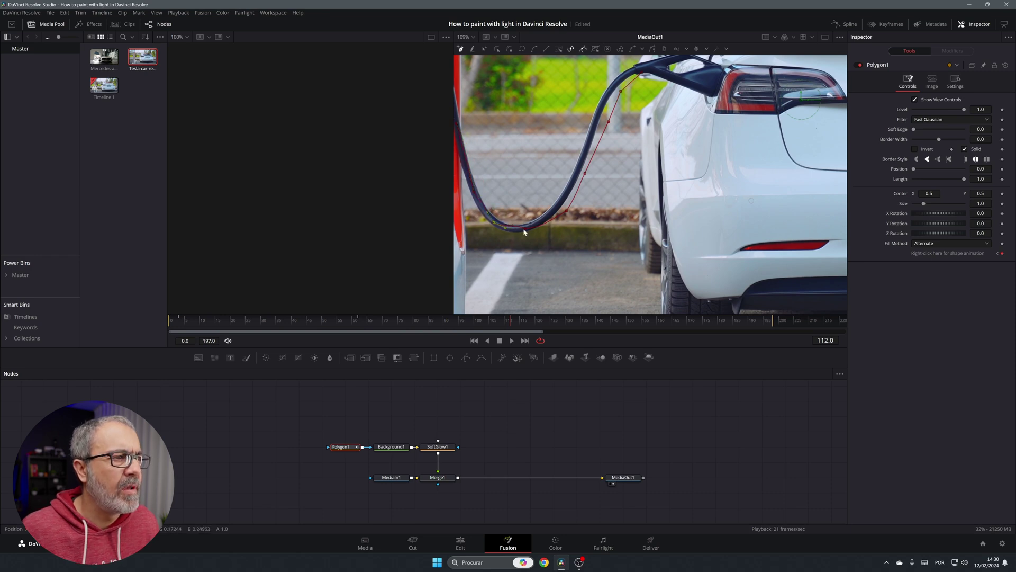
drag(524, 229, 581, 165)
drag(609, 122, 630, 73)
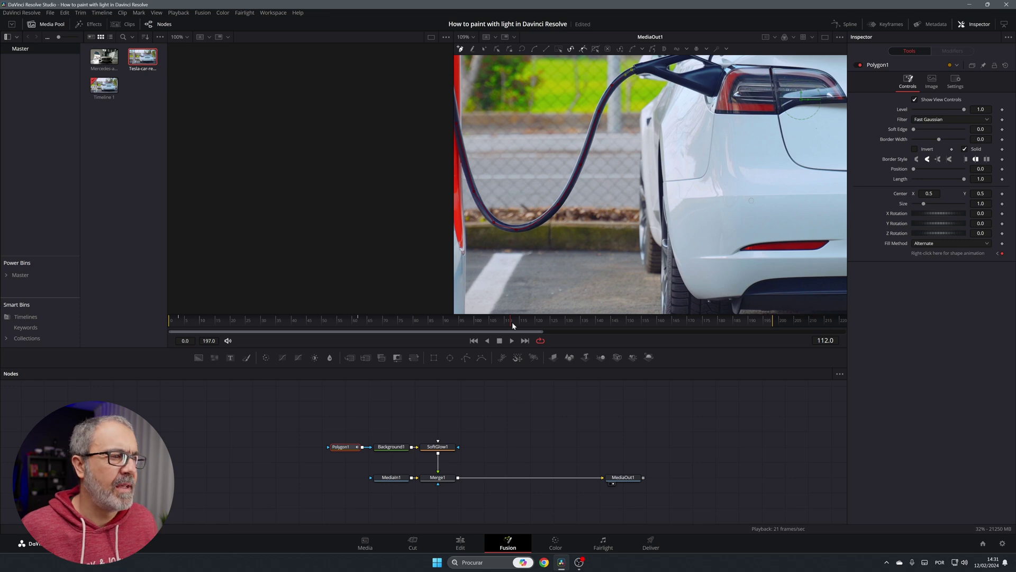
Step: Adjust the Polygon mask's points to match the charging cable at frame 169
drag(531, 325, 684, 331)
scroll(630, 192, down, 2)
scroll(630, 192, up, 1)
click(504, 147)
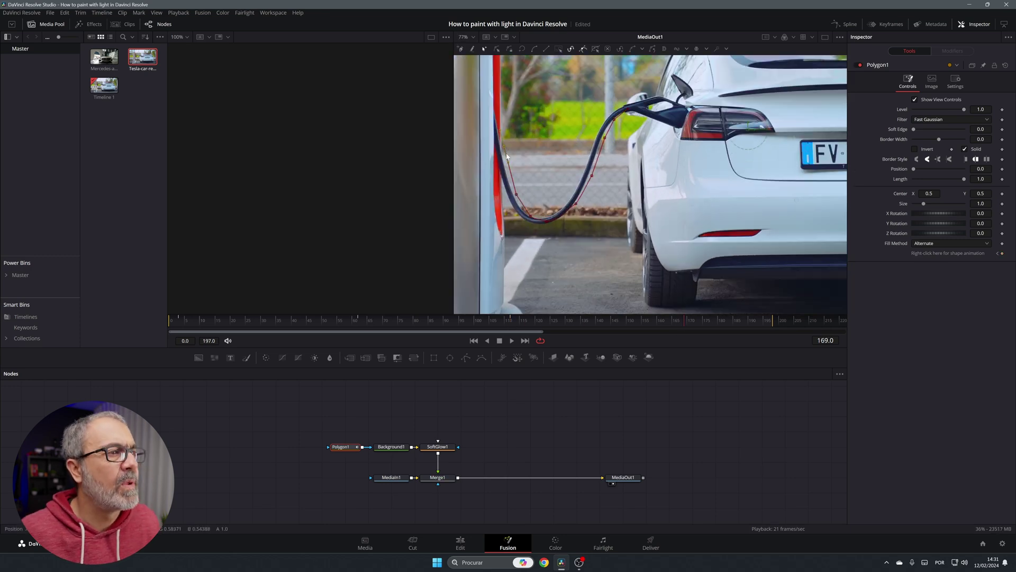
mouse_move(503, 146)
mouse_down()
mouse_move(495, 129)
mouse_move(486, 139)
mouse_move(494, 139)
mouse_up()
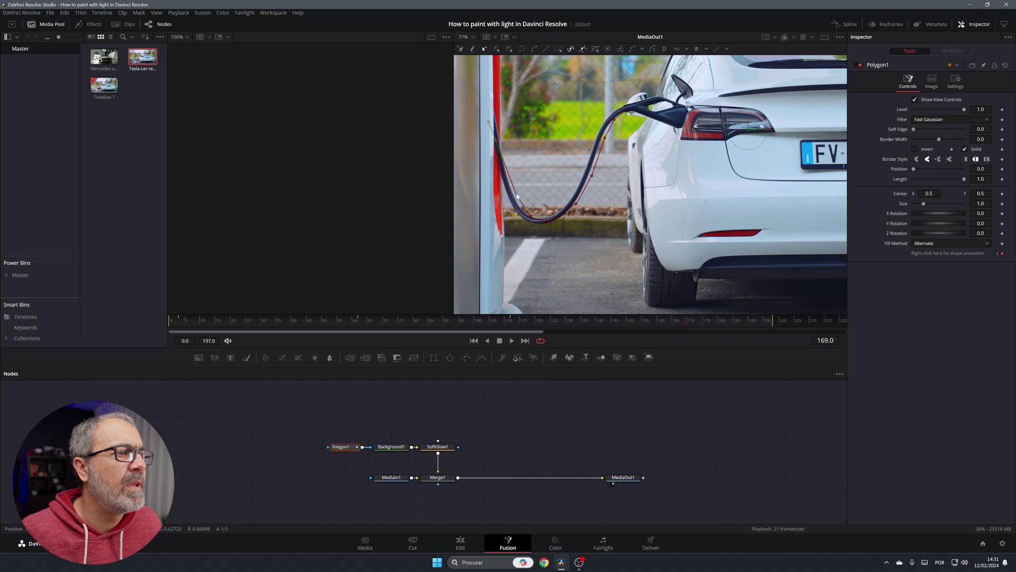
drag(517, 195, 543, 222)
drag(576, 204, 602, 131)
drag(613, 119, 623, 110)
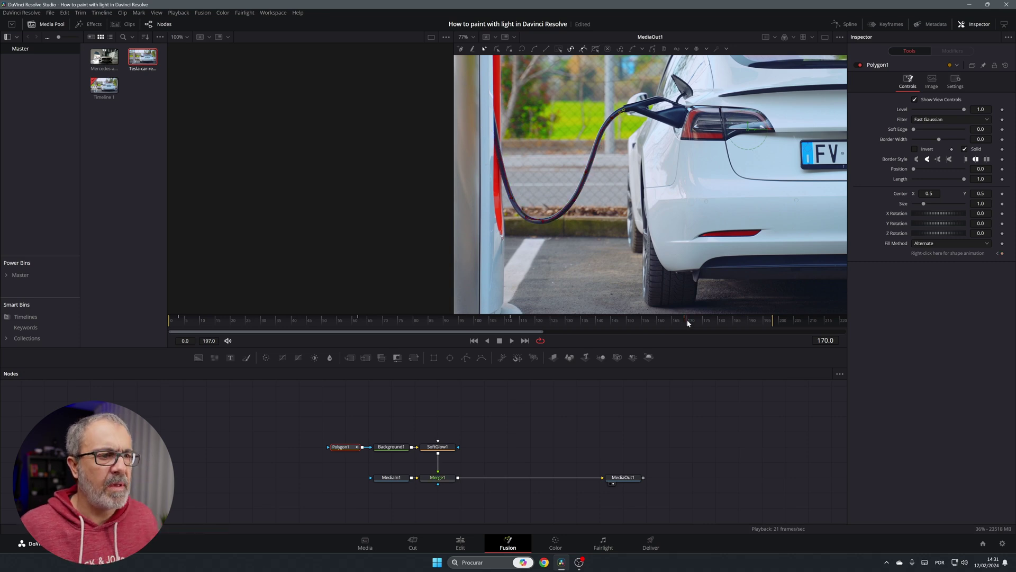
Step: Check the mask's motion back to frame 2 and set the Polygon's border width to 0.013
drag(687, 322, 178, 323)
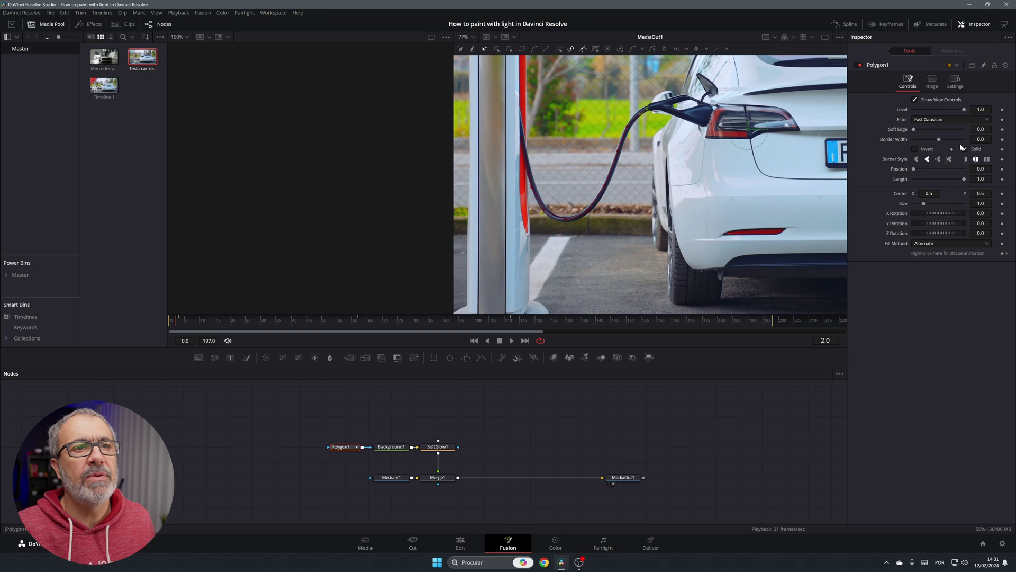
drag(941, 141, 943, 141)
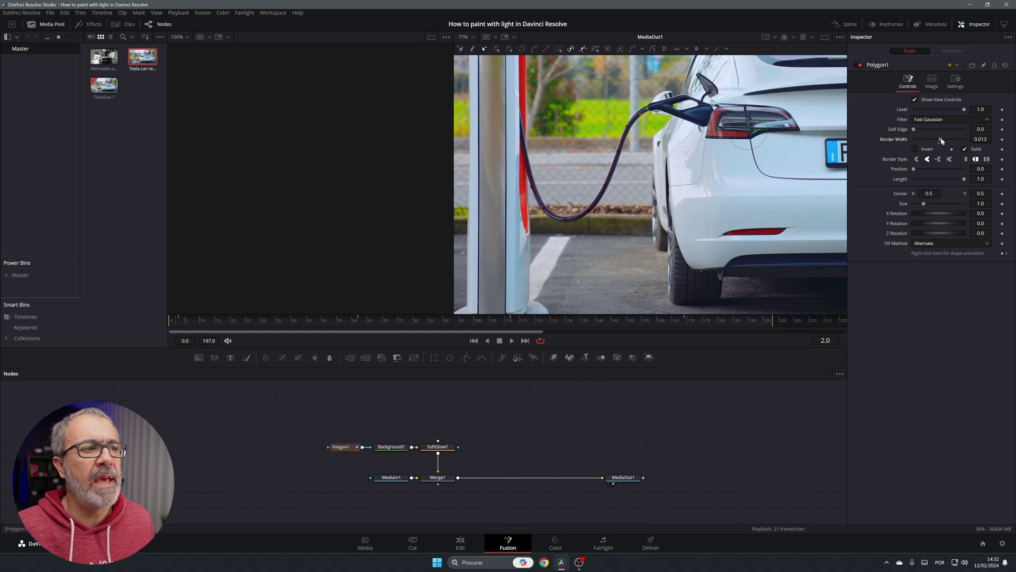
Step: Set the first Background node's color to bright green, #2cff14
click(405, 447)
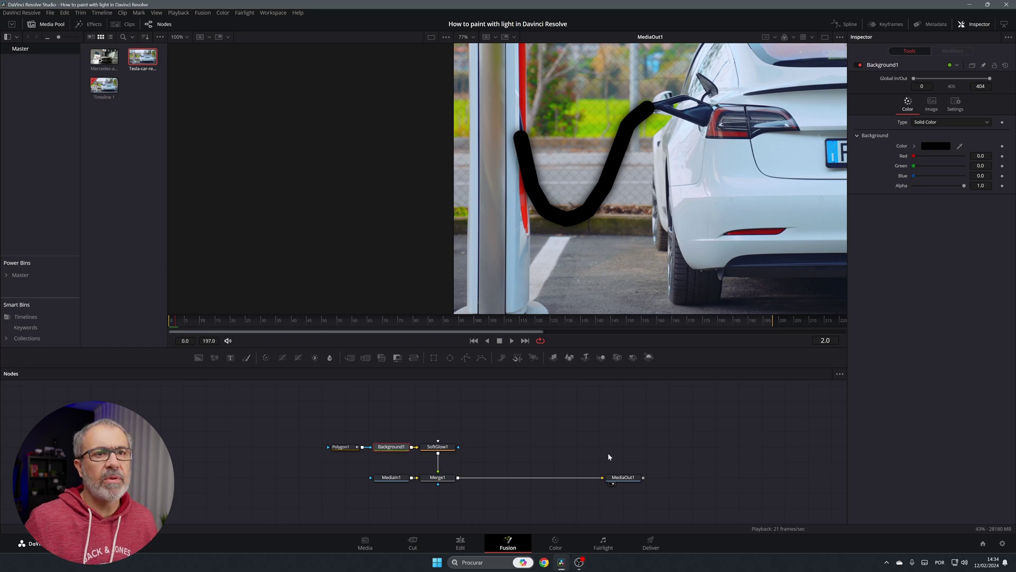
click(941, 145)
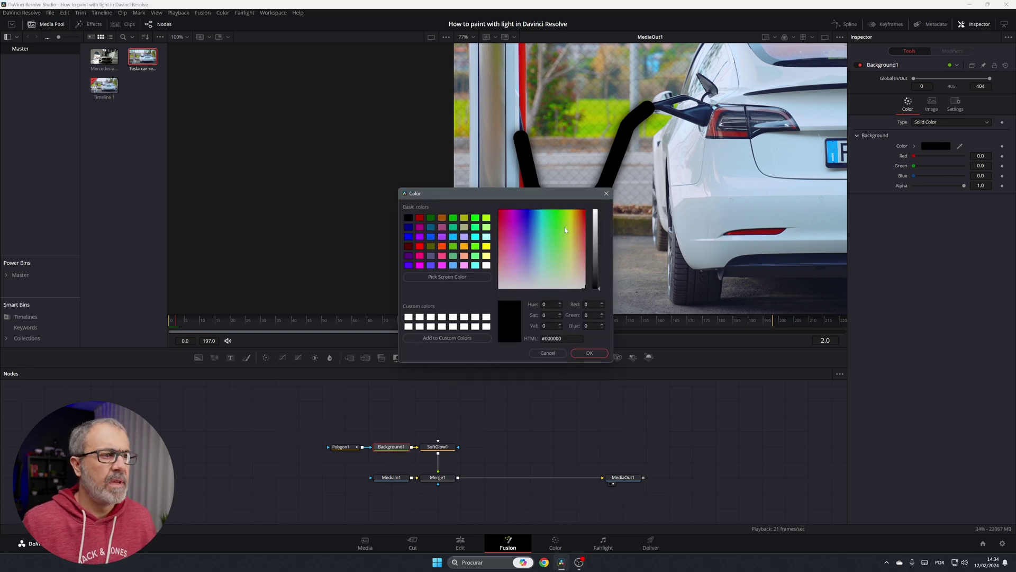
click(558, 216)
click(596, 211)
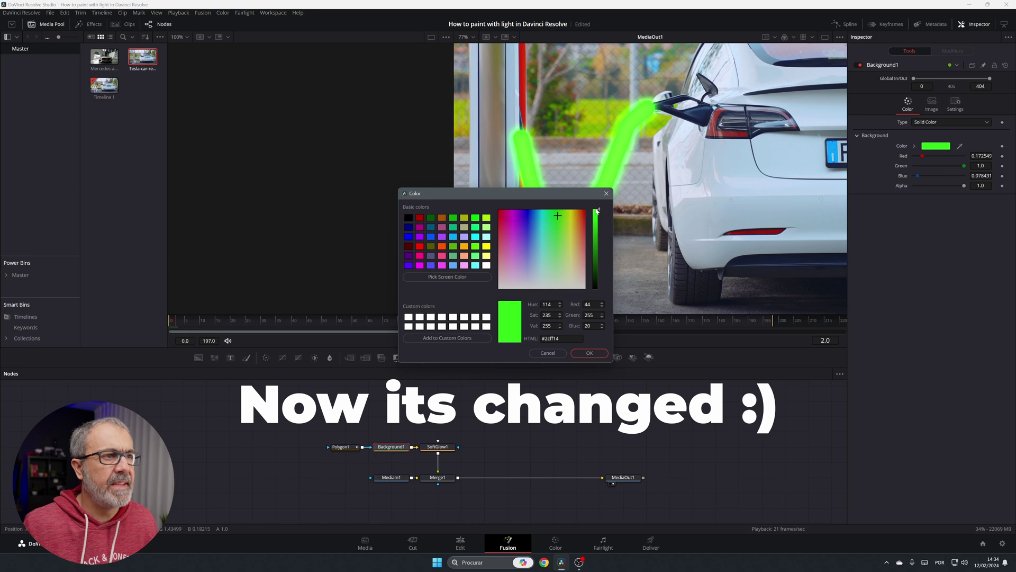
click(585, 355)
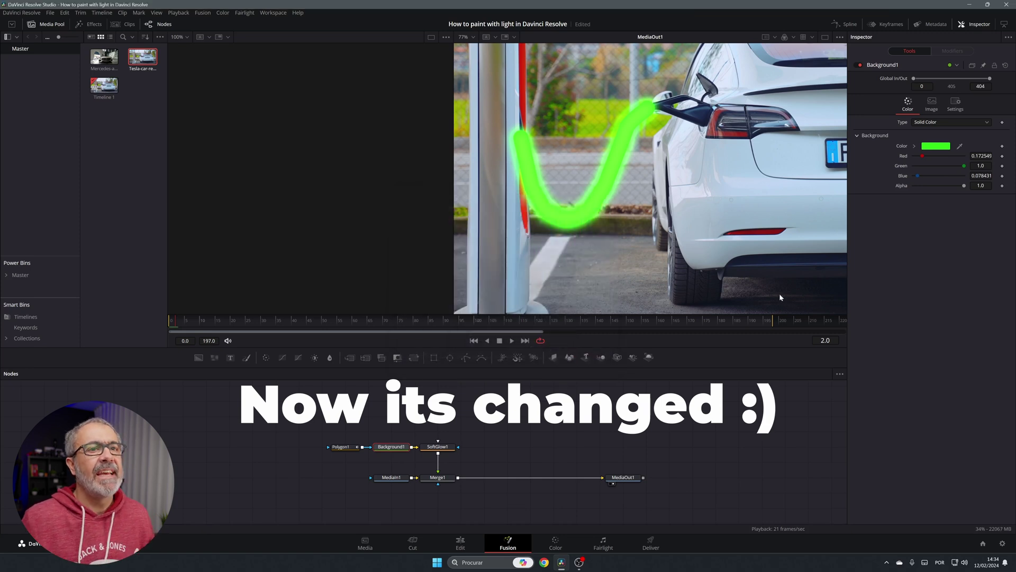
Step: Set the Polygon mask's Soft Edge to 0.0079 and shorten its Length to 0.039
click(340, 448)
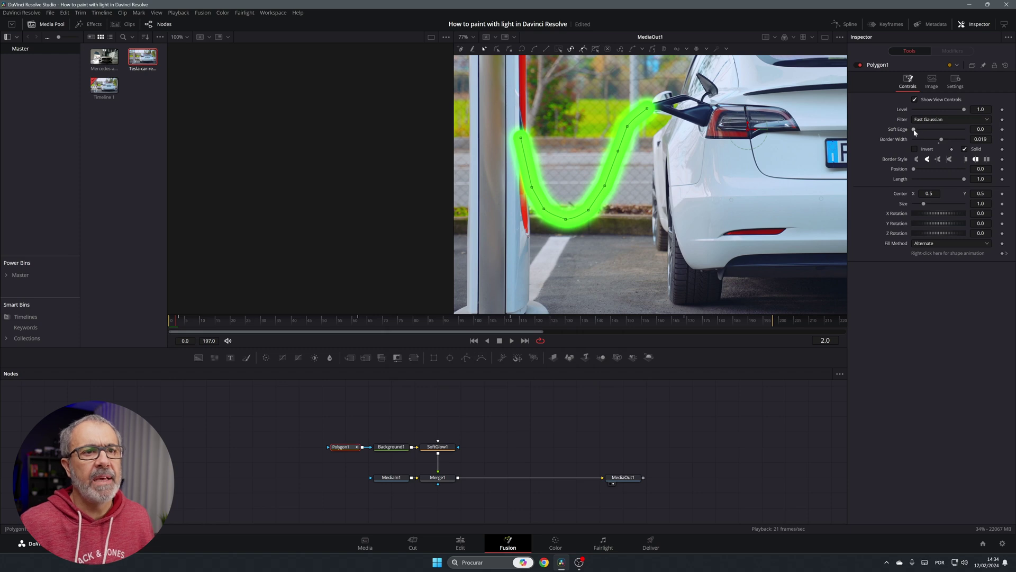
drag(916, 130, 917, 132)
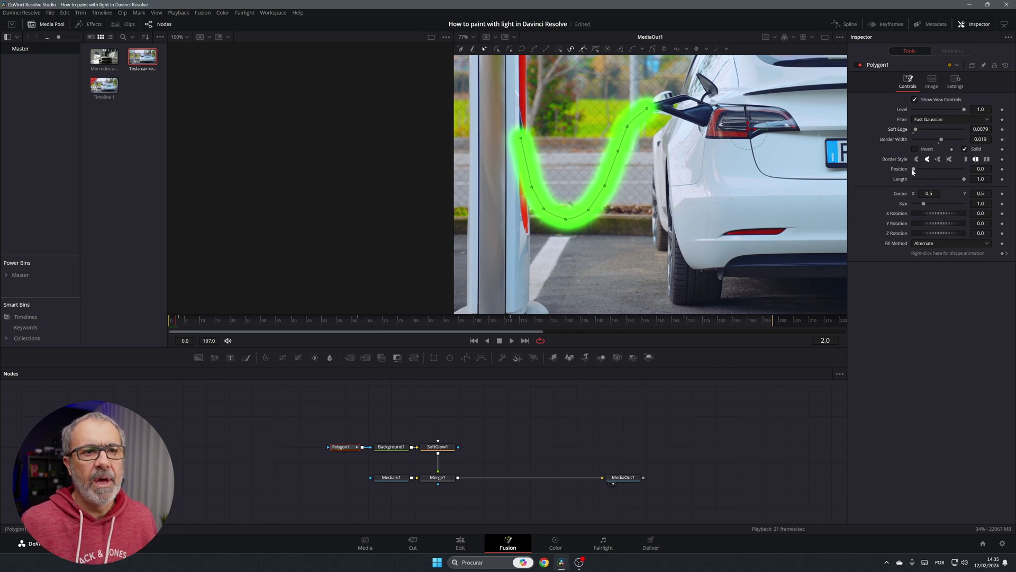
drag(964, 180, 915, 180)
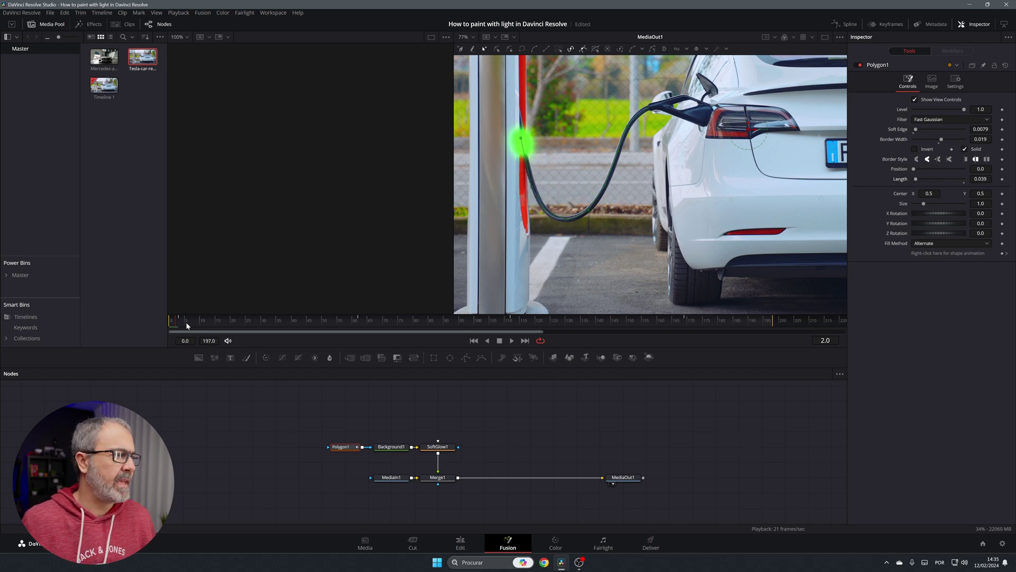
Step: Animate the Polygon's Position with keyframes from -0.1 at frame 0 to 1.1 at frame 86
drag(177, 326, 171, 327)
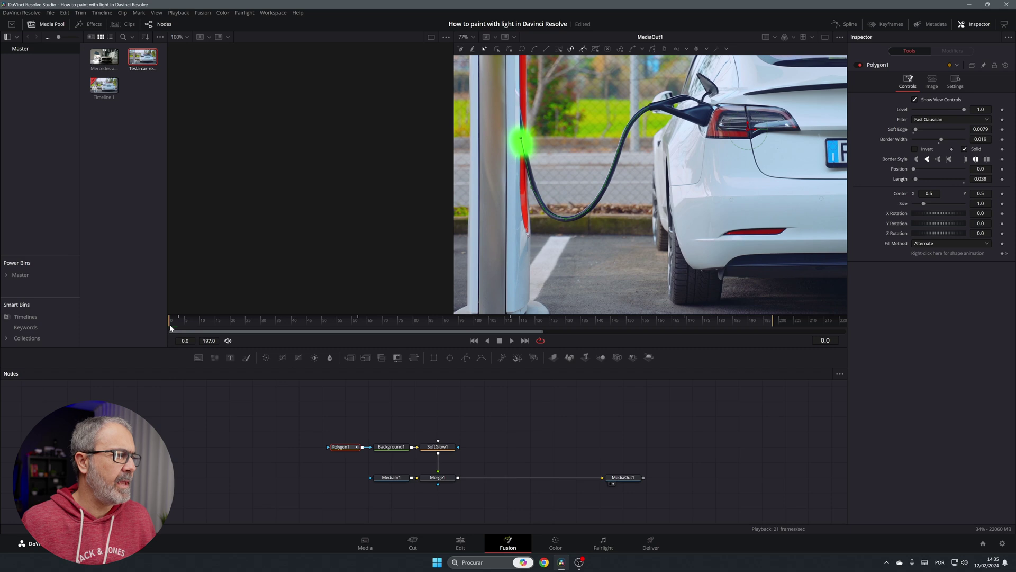
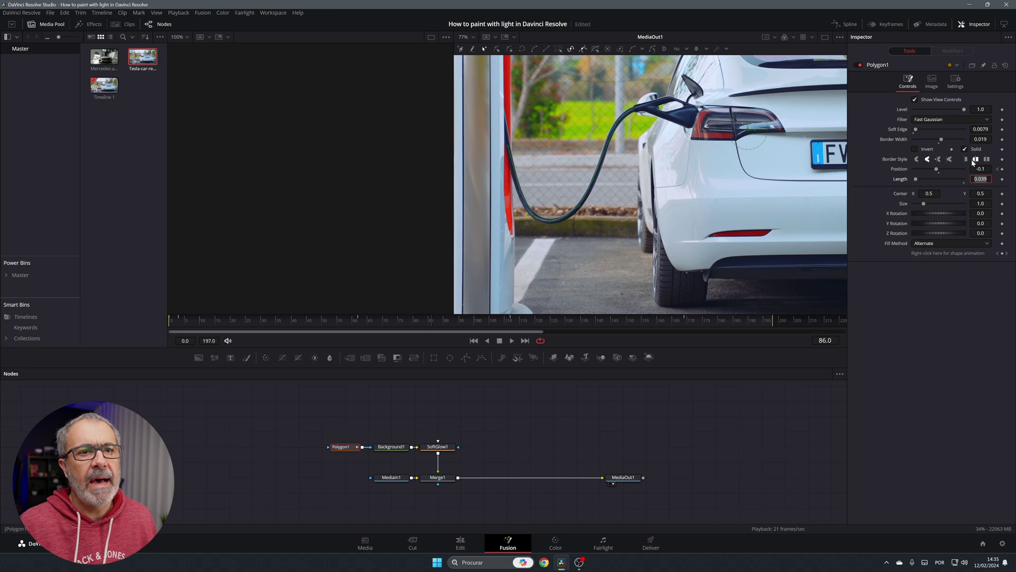
click(1002, 169)
drag(943, 169, 964, 169)
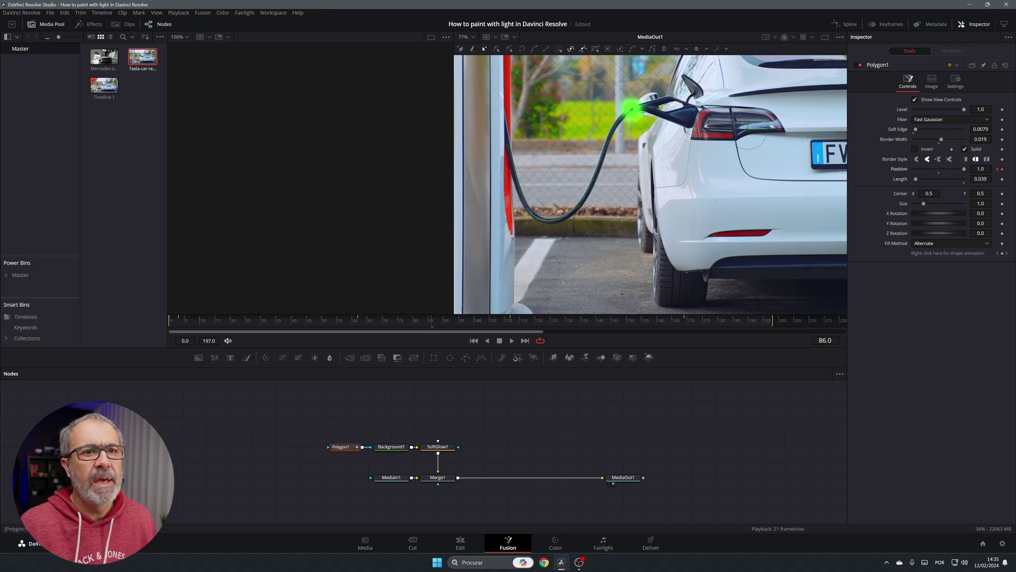
click(983, 169)
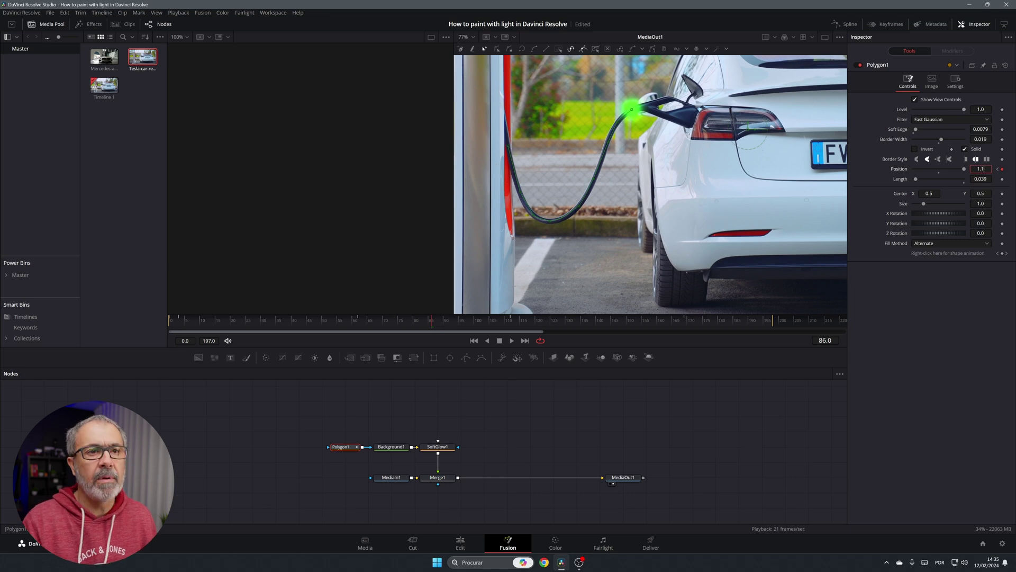
text(1.1)
key(Tab)
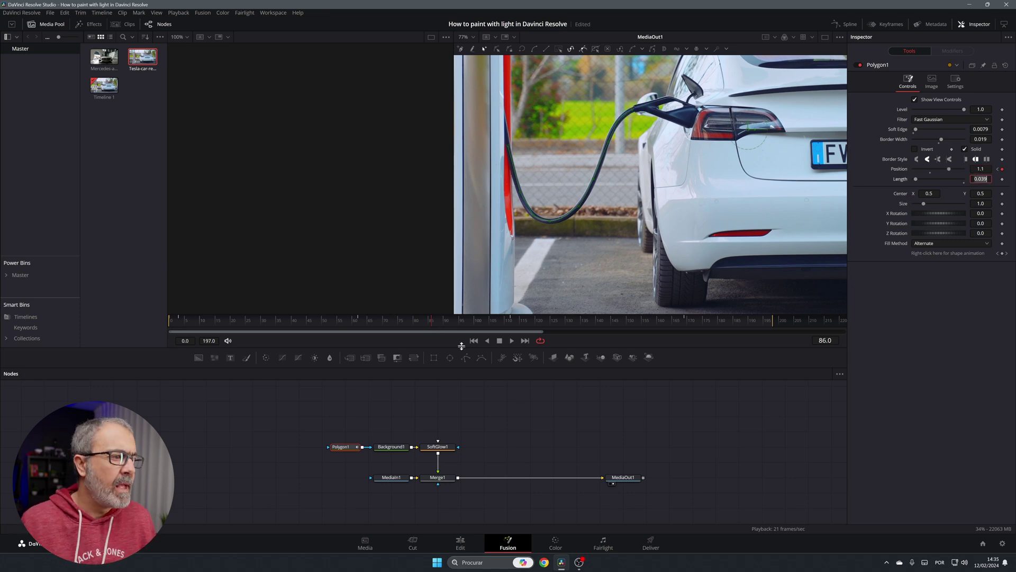
Step: Keyframe the Polygon's Position at -0.079 on frame 88, then raise it at frame 169 for a second pass along the cable
click(438, 324)
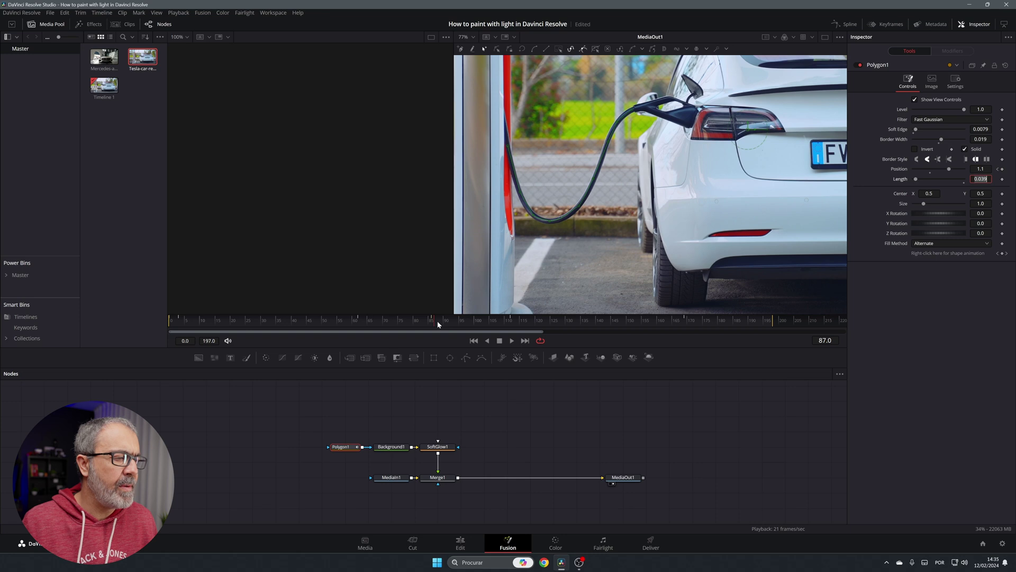
click(438, 324)
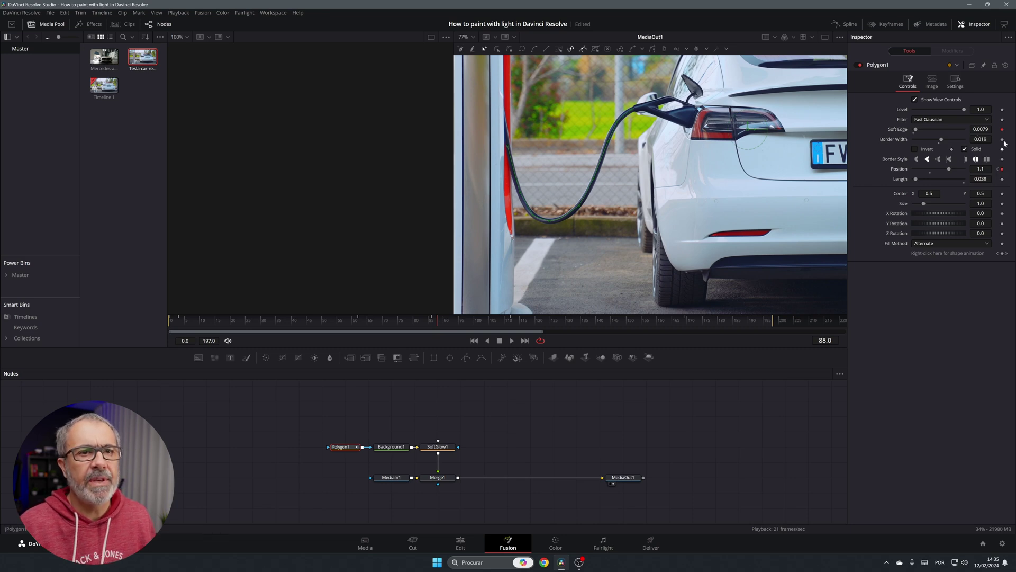
click(1002, 169)
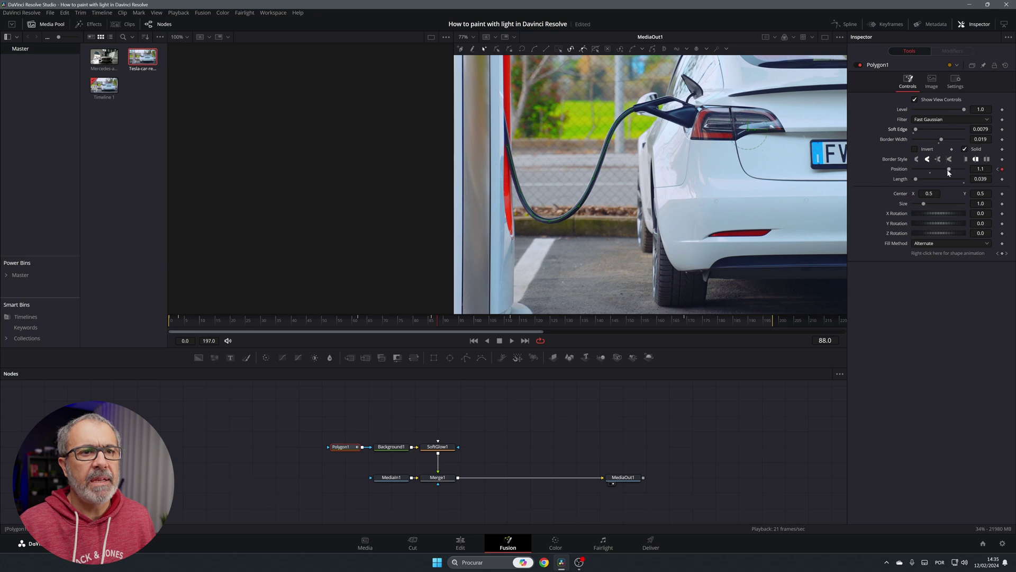
drag(907, 166, 926, 167)
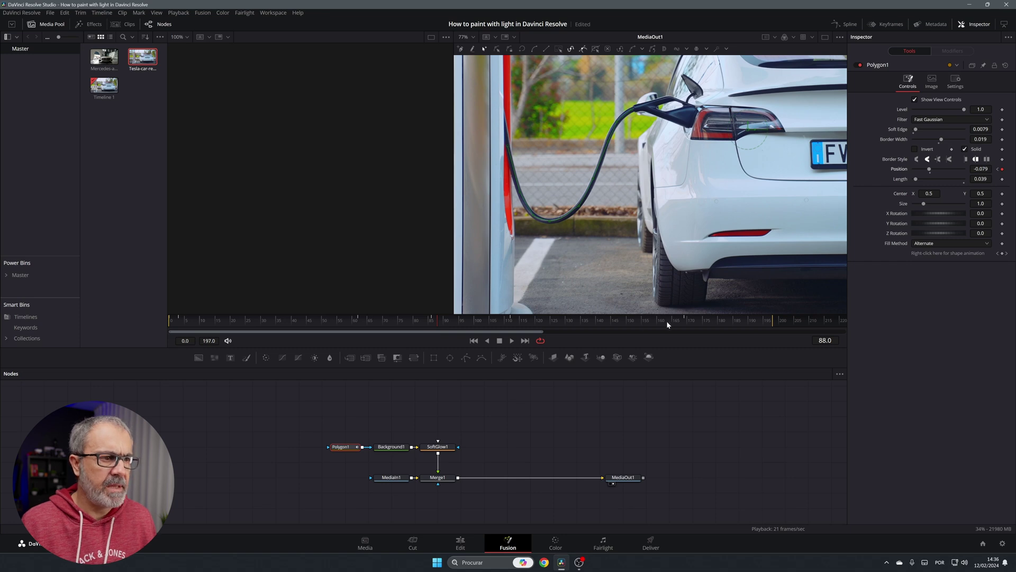
click(684, 319)
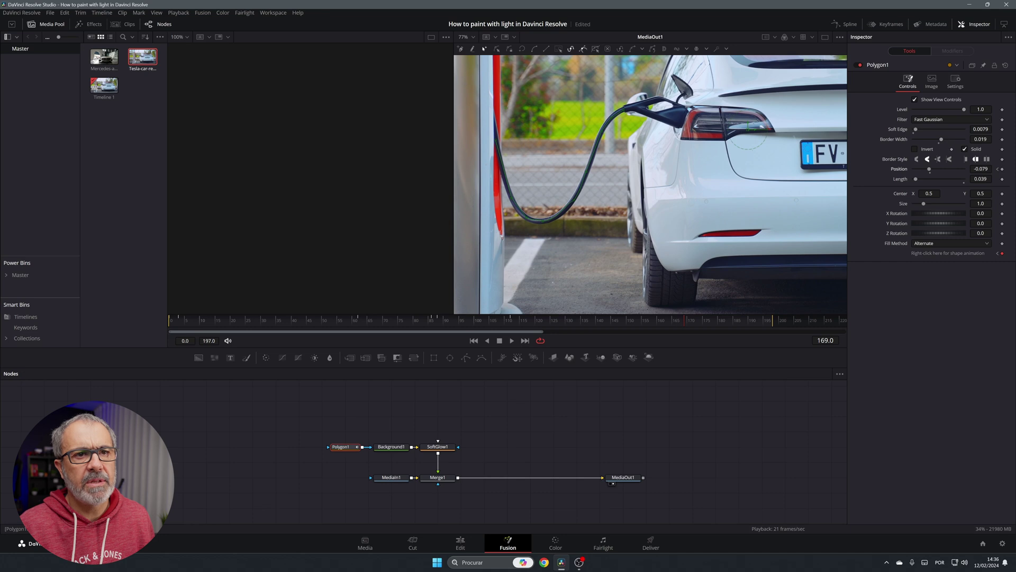
drag(935, 169, 956, 172)
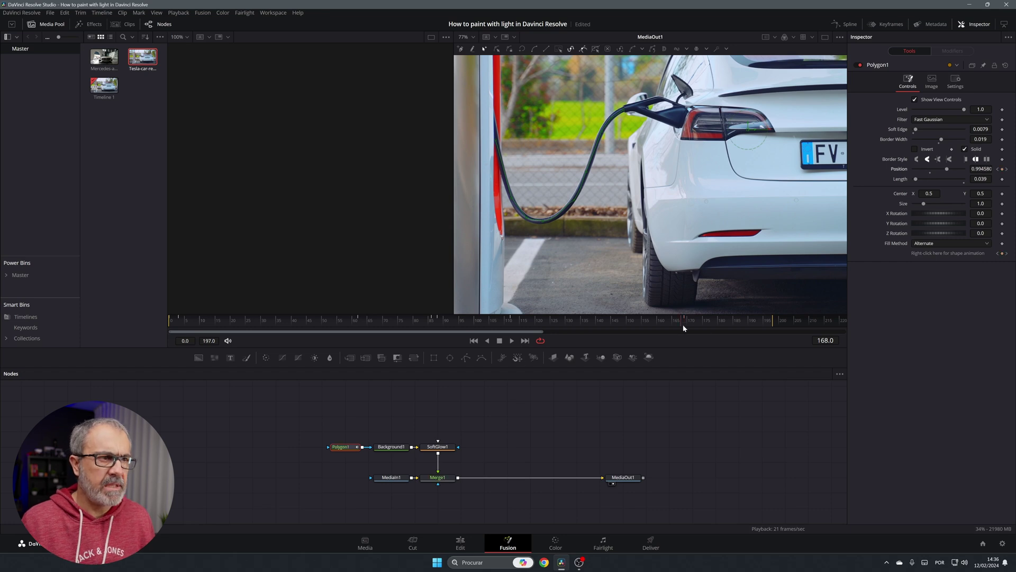
Step: Play the animation from the first frame to check how the light travels along the cable
drag(682, 322, 170, 300)
click(512, 342)
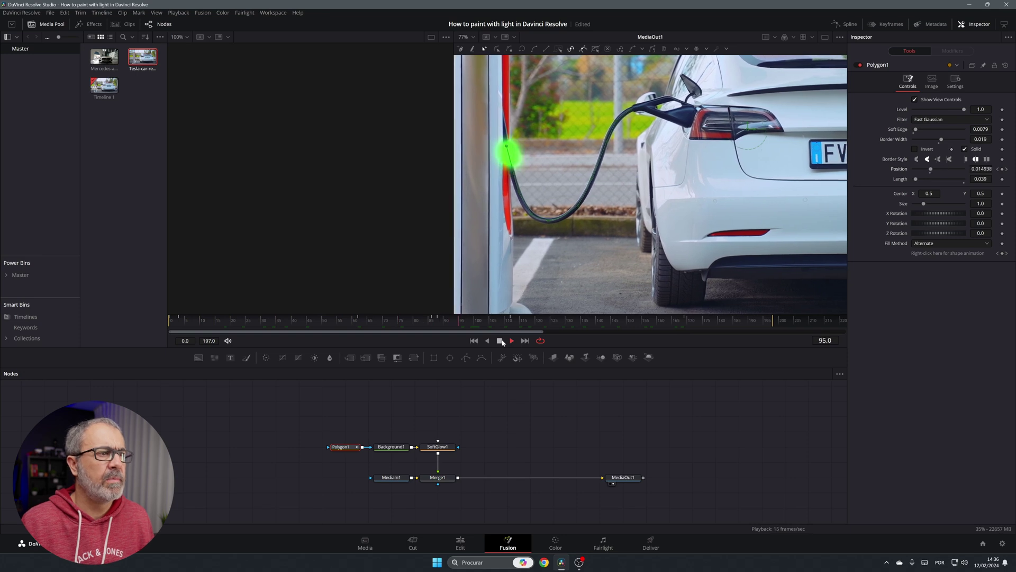
click(500, 342)
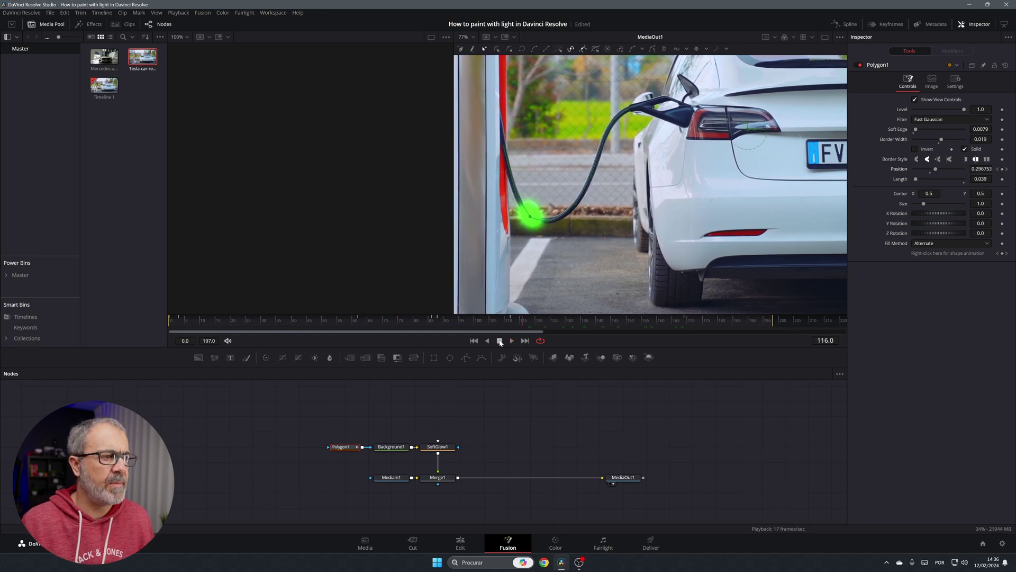
Step: Keyframe the Polygon's Length at 0.039 on frames 86 and 88 and 0 on frame 87, and add Border Width keyframes of 0.019 there
drag(523, 326, 432, 331)
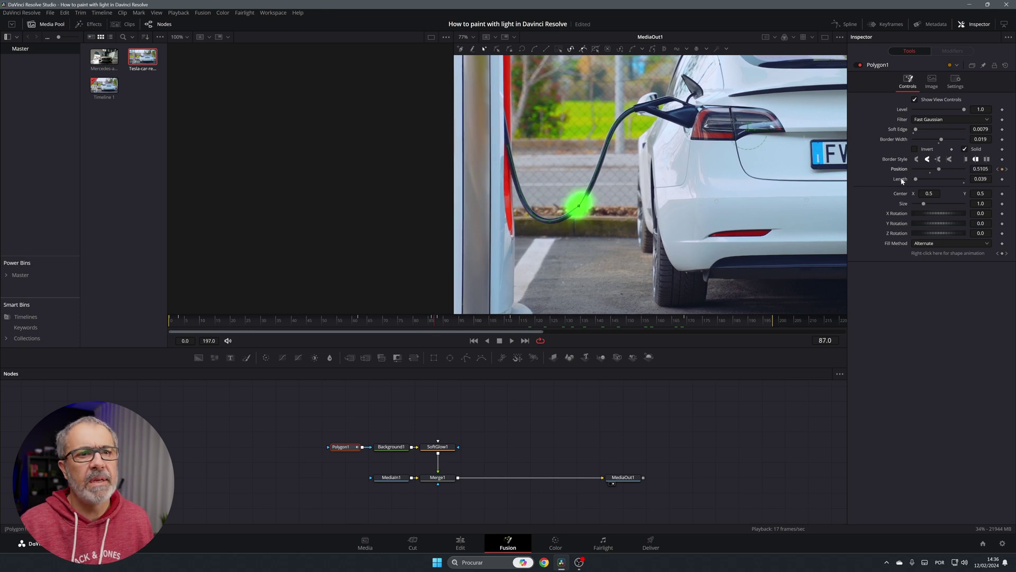
key(Right)
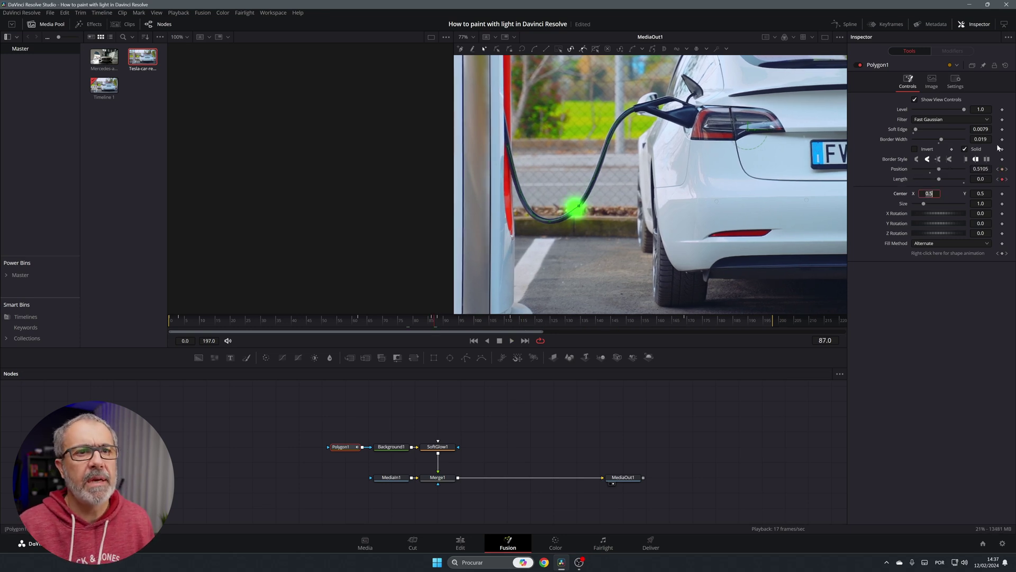
click(1002, 140)
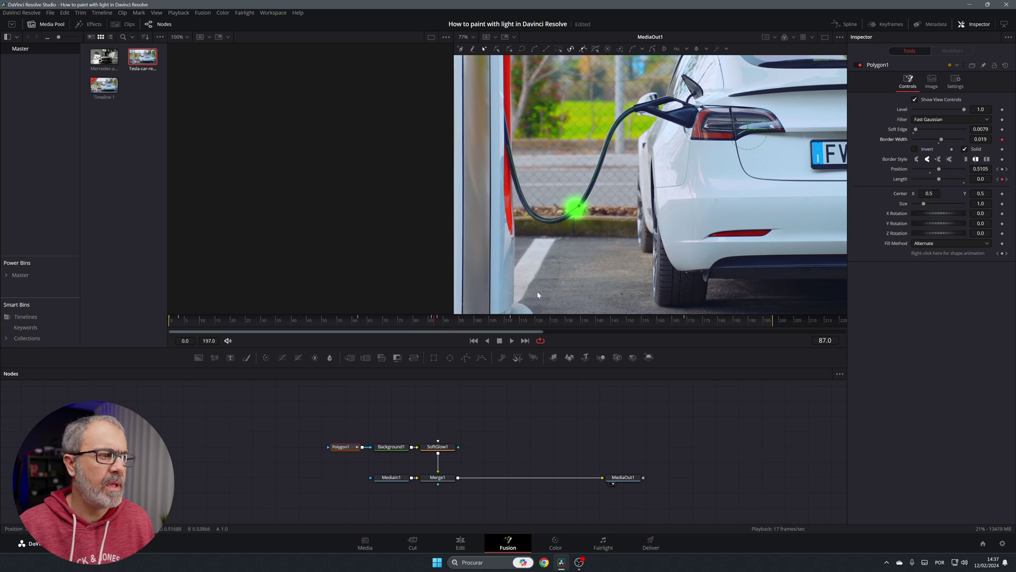
key(Left)
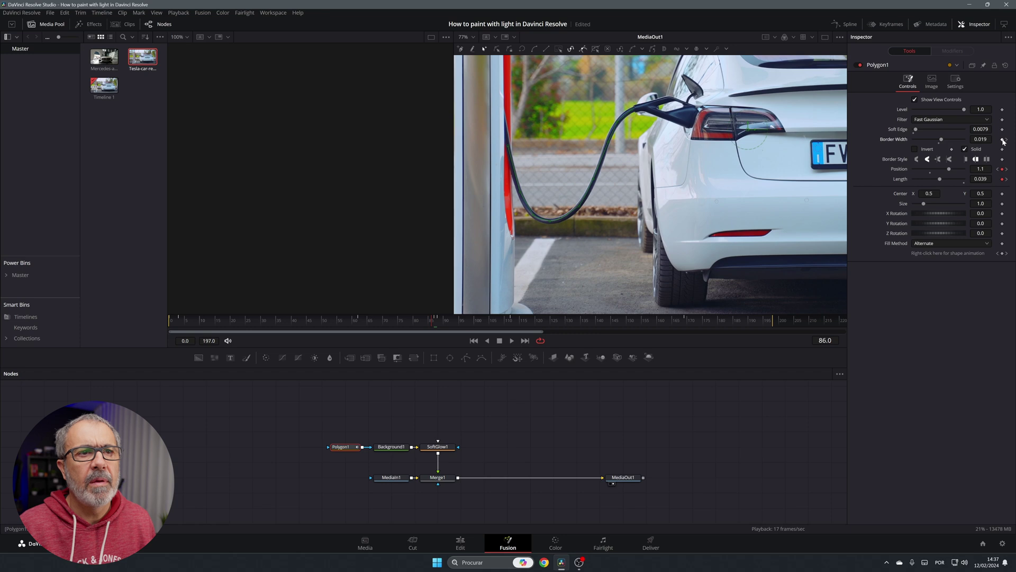
click(438, 322)
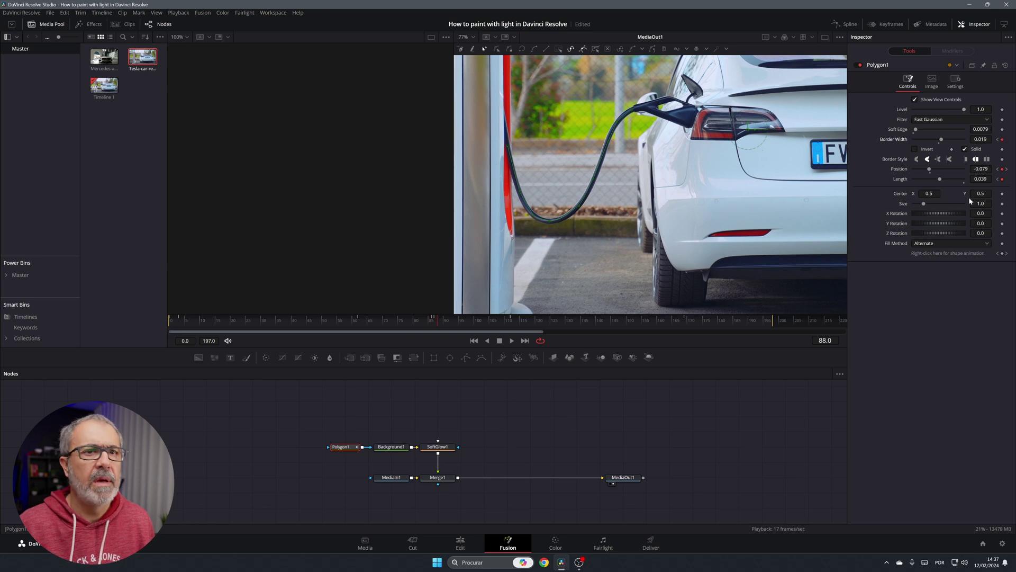
click(434, 320)
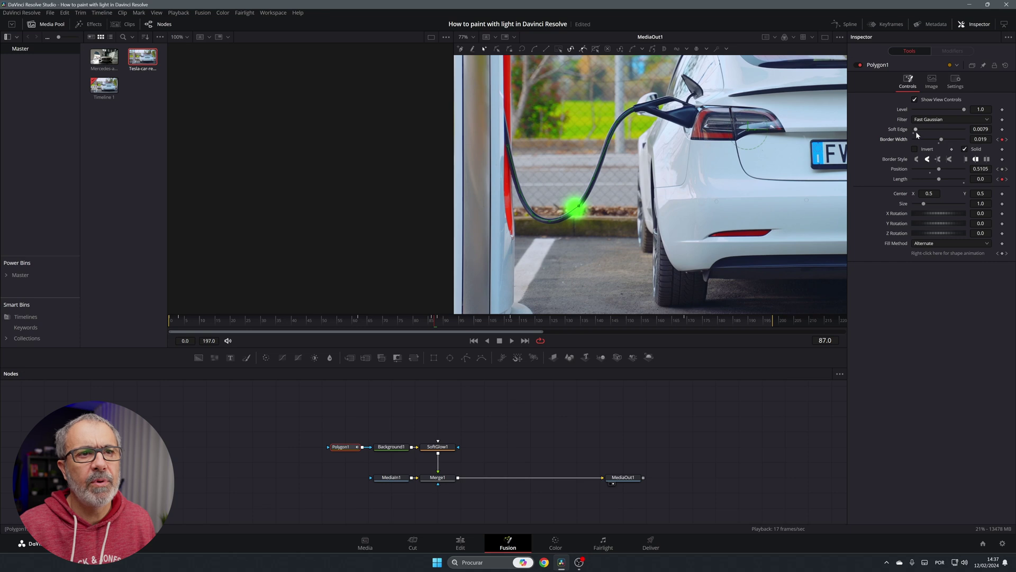
Step: Set the Polygon's Soft Edge to 0 and scrub through the timeline to check both passes of the light
drag(260, 319, 682, 332)
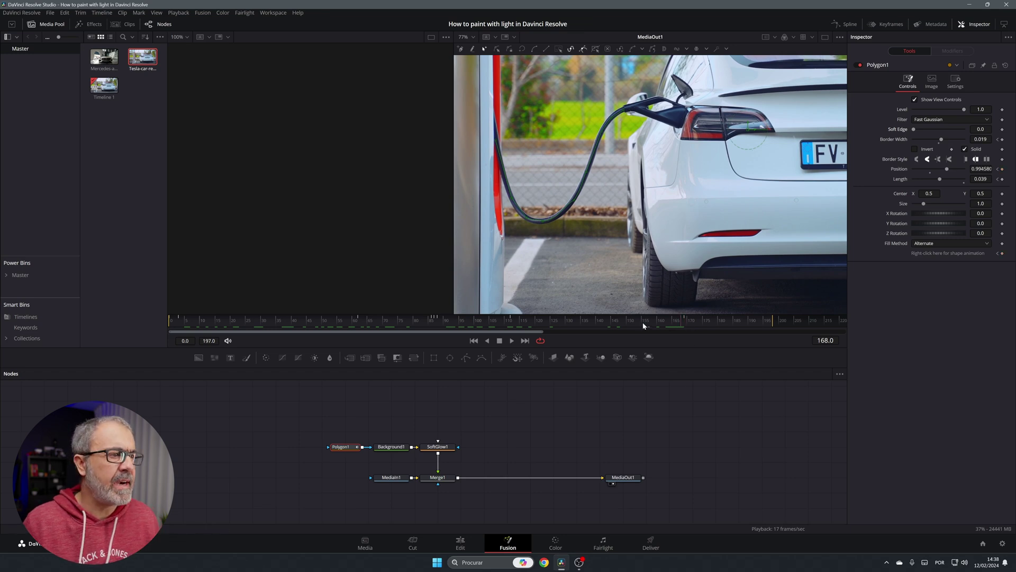
drag(643, 322, 409, 331)
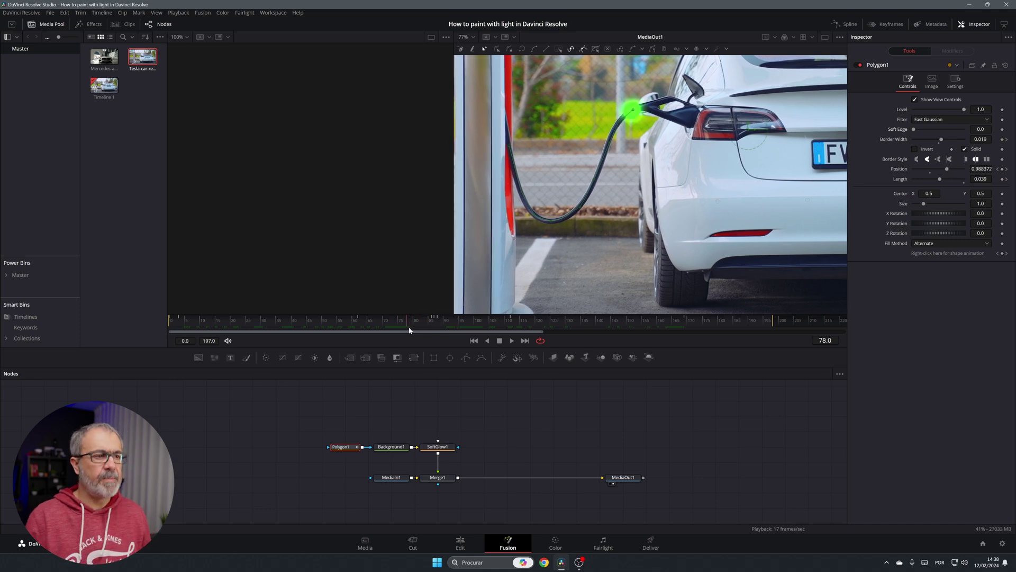
Step: Add a second Background connected to a new Paint node and set that Background's Alpha to 0
drag(199, 357, 480, 422)
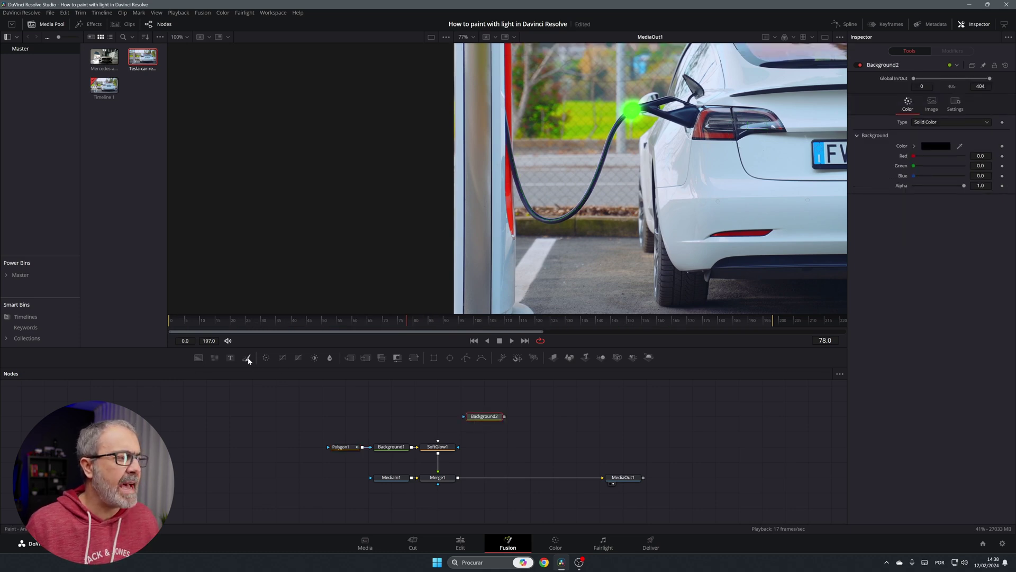
mouse_move(248, 360)
mouse_down()
mouse_move(355, 390)
mouse_move(531, 416)
mouse_up()
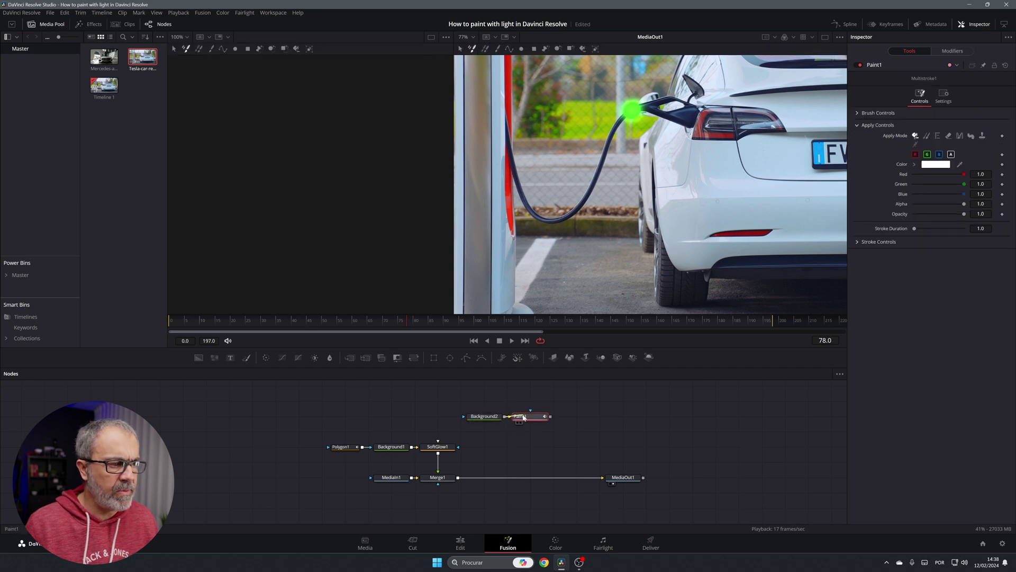
click(484, 416)
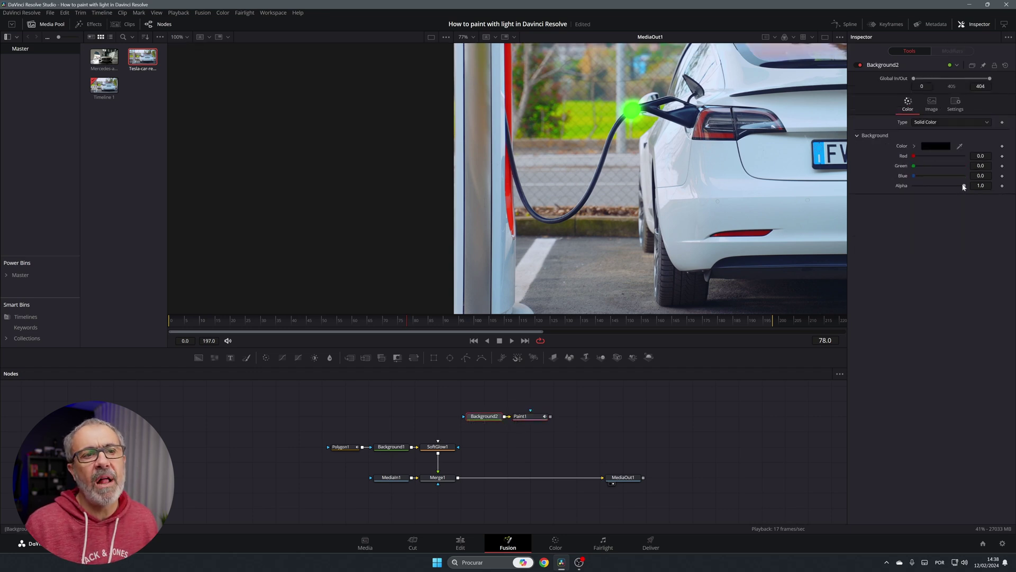
drag(964, 185, 904, 186)
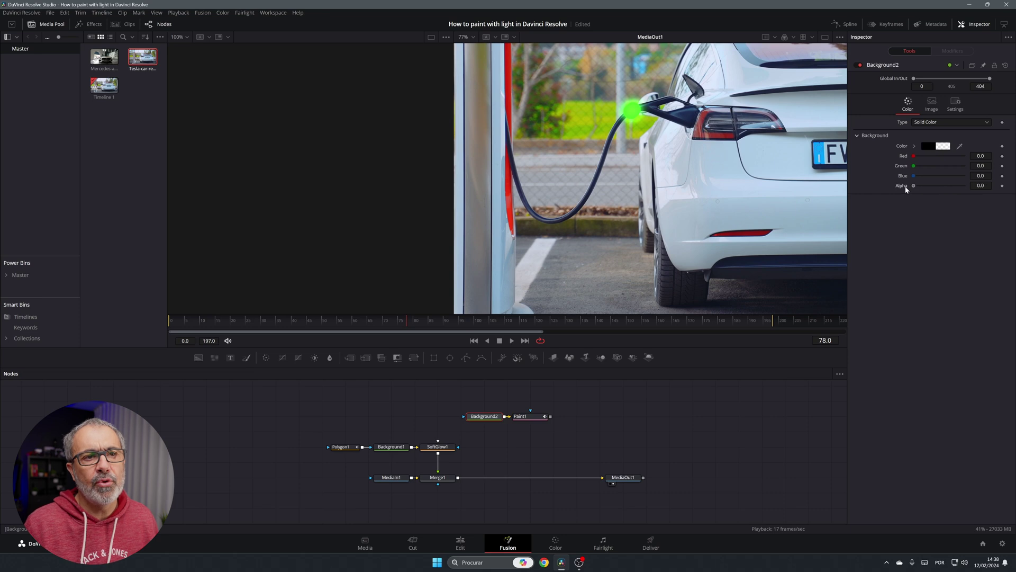
Step: Add a Soft Glow after the Paint node and merge its output over the output of Merge1
click(530, 416)
key(shift+space)
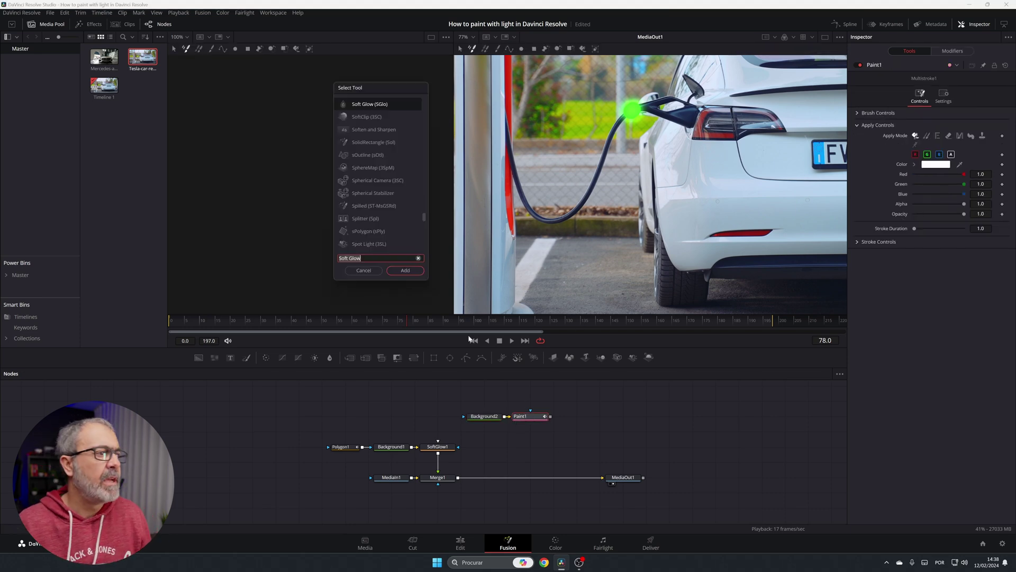
click(416, 270)
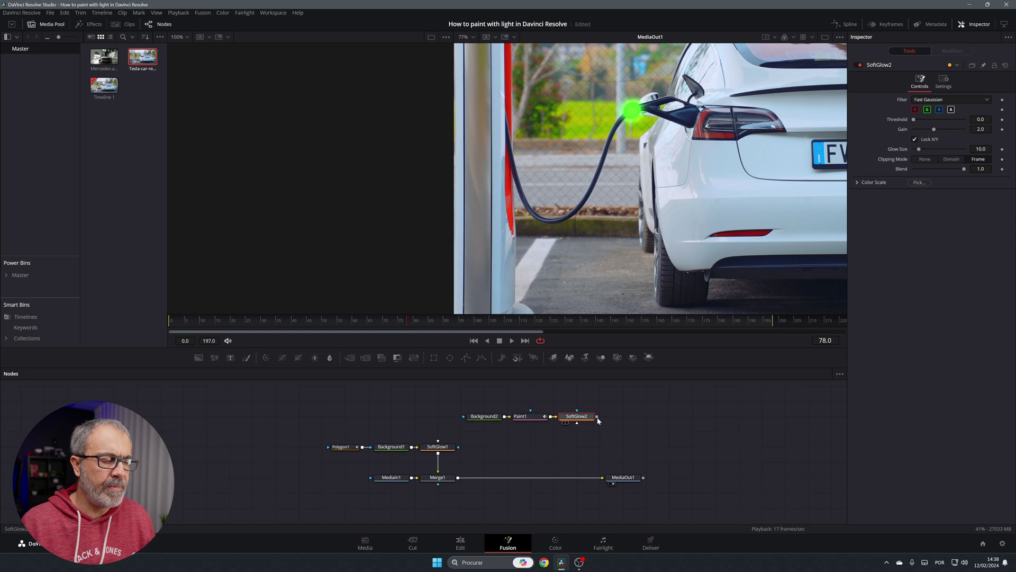
drag(597, 416, 457, 482)
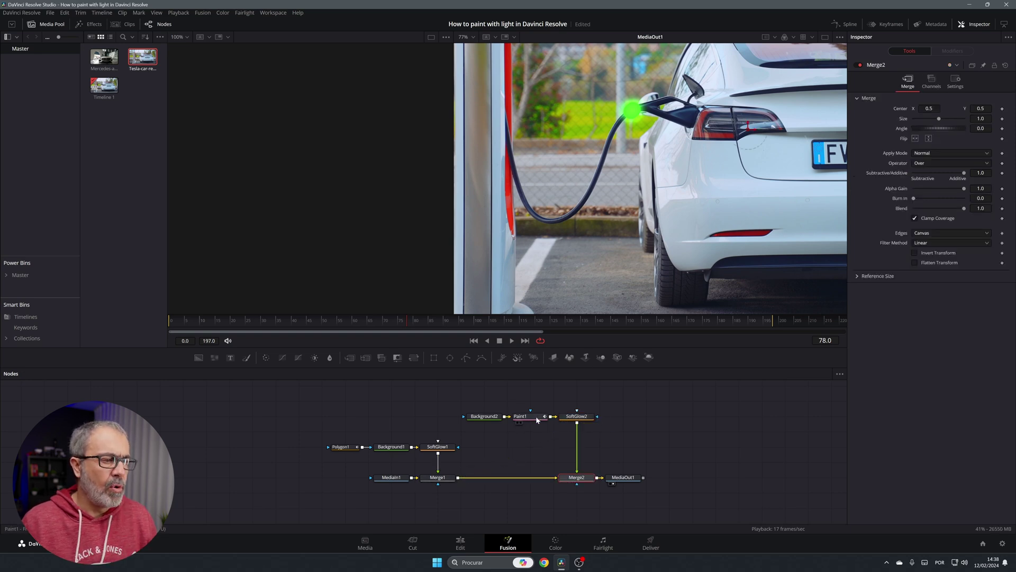
Step: Set the Paint1 brush size to 0.0031 and its colour to orange-red with Red 0.996078, Green 0.270588 and Blue 0.02745
click(520, 416)
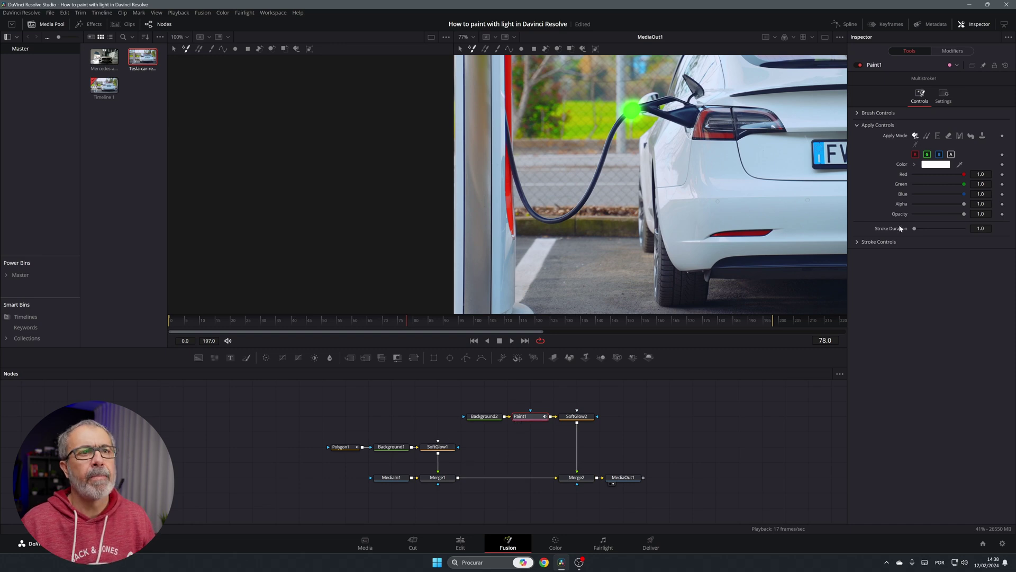
click(857, 112)
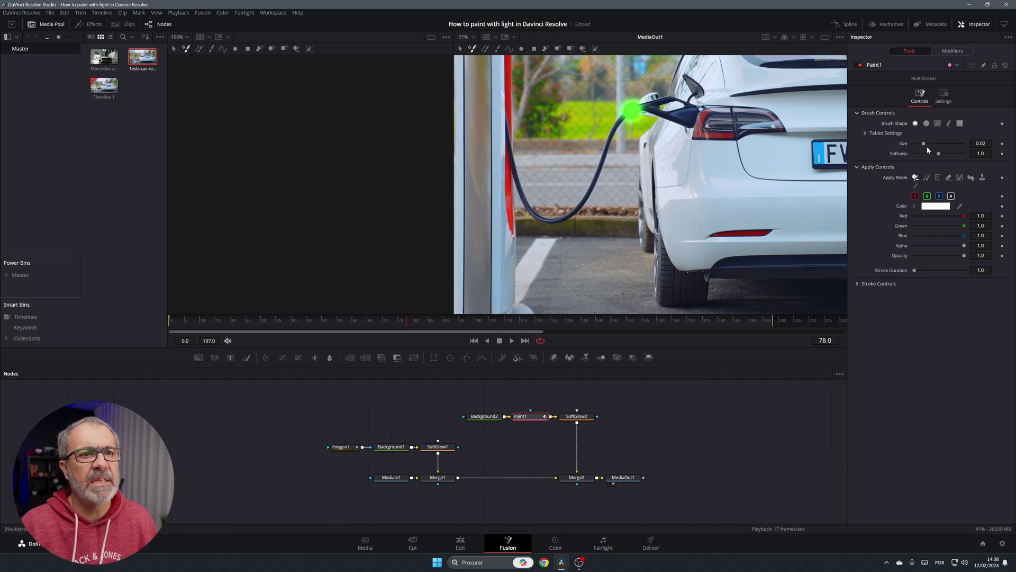
drag(925, 147, 915, 147)
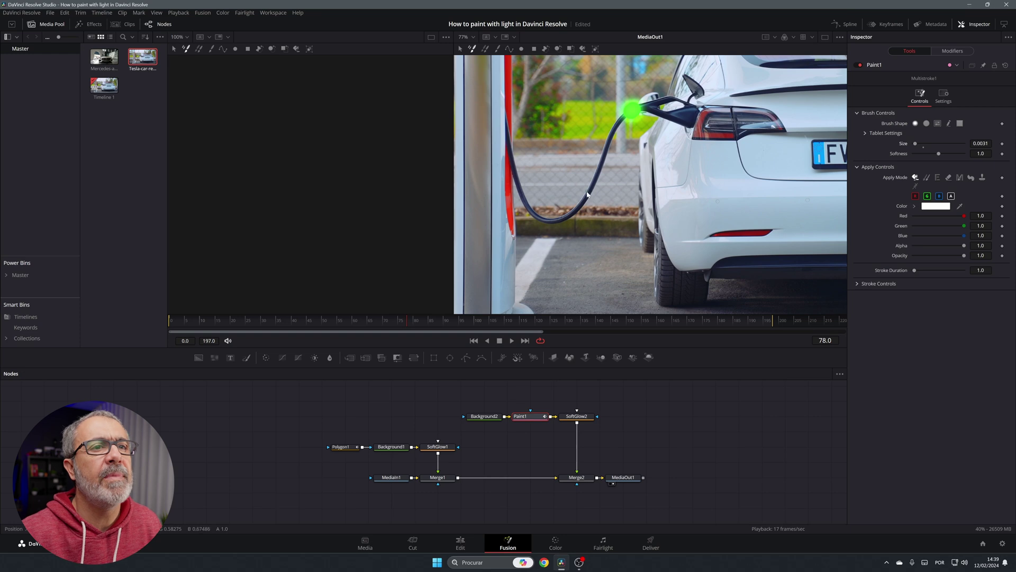
click(937, 207)
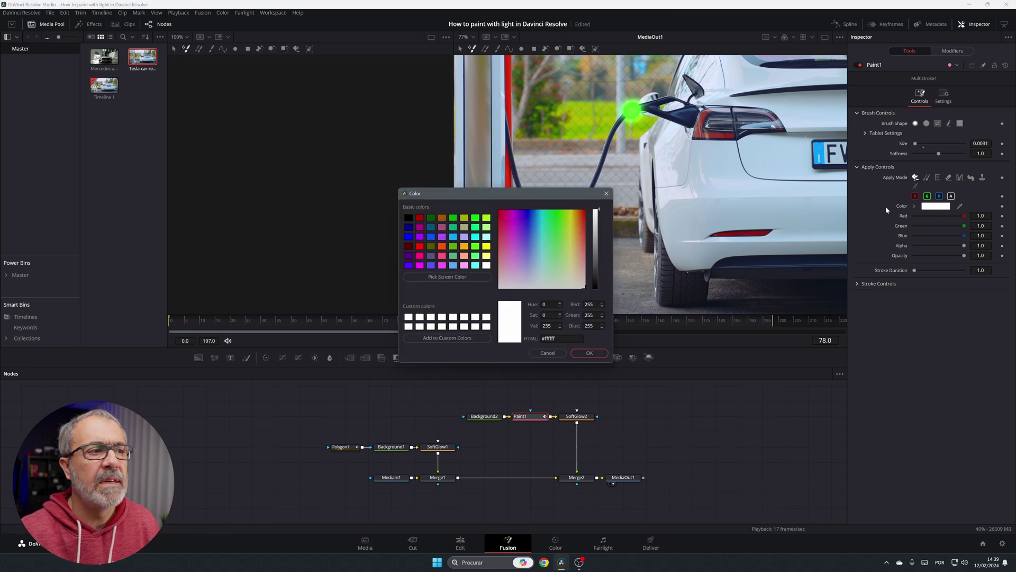
click(579, 216)
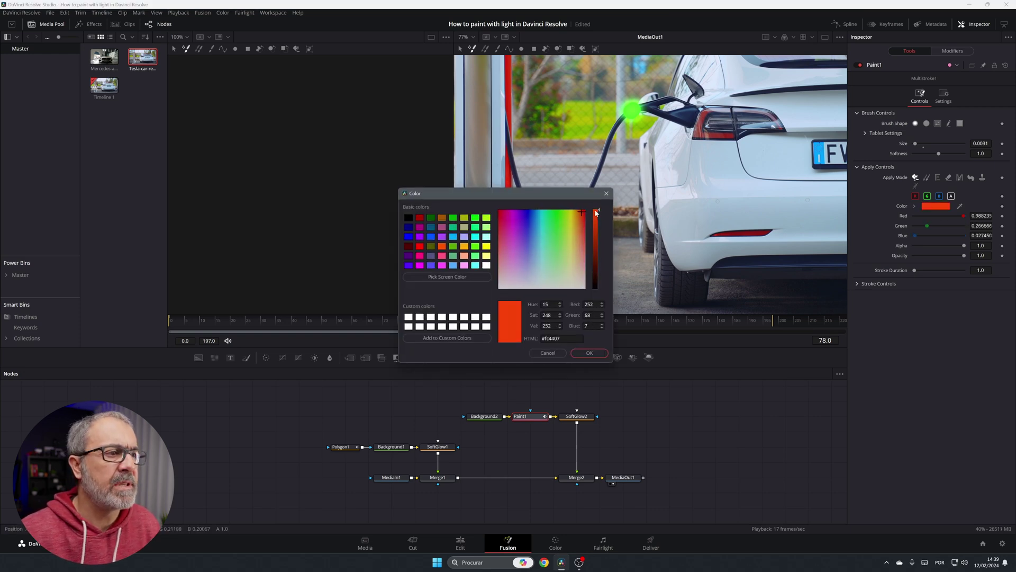
click(585, 352)
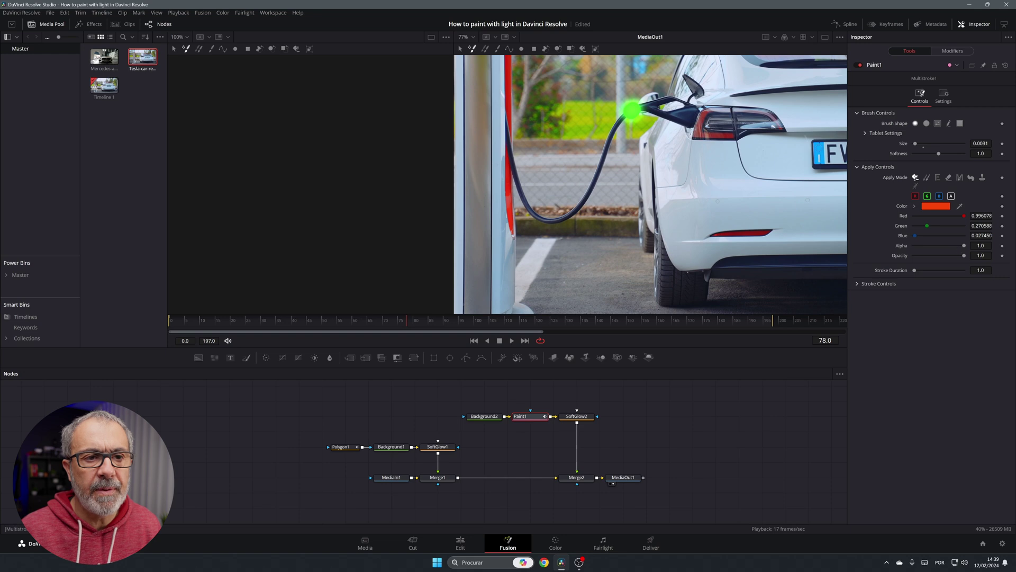
Step: Set the Stroke Duration of the Paint1 brush to 2
double_click(981, 270)
text(2)
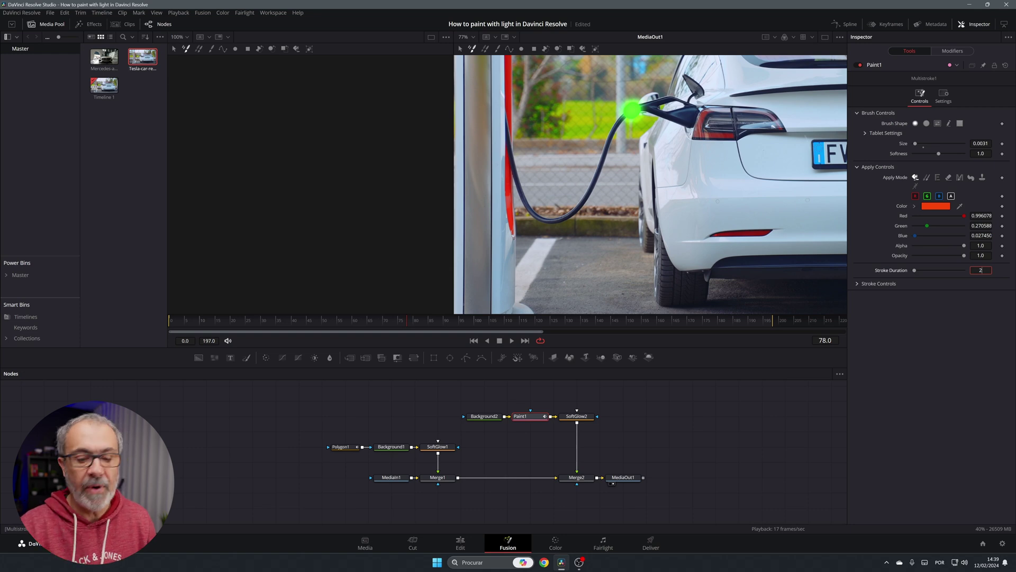
key(Tab)
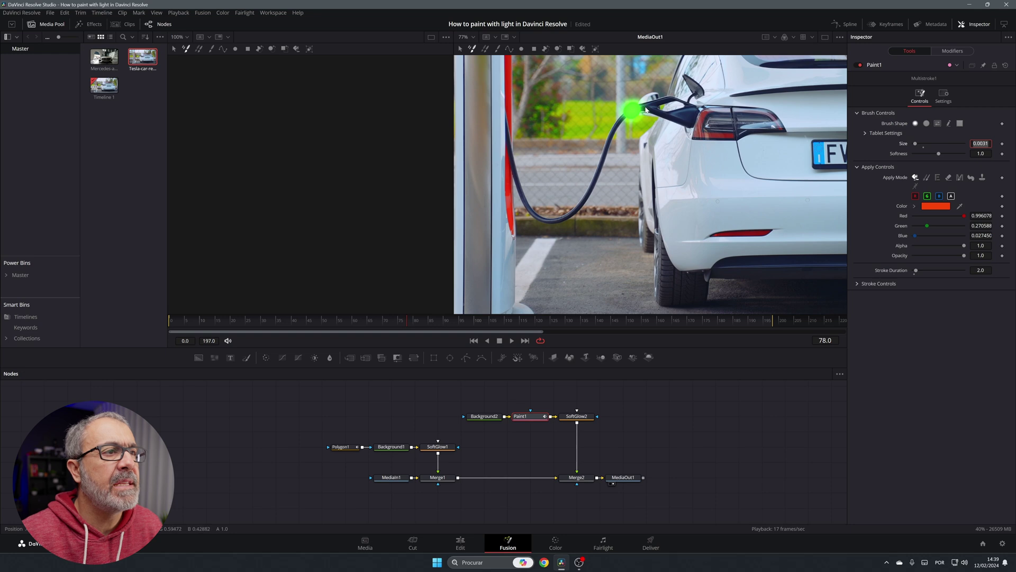
key(Return)
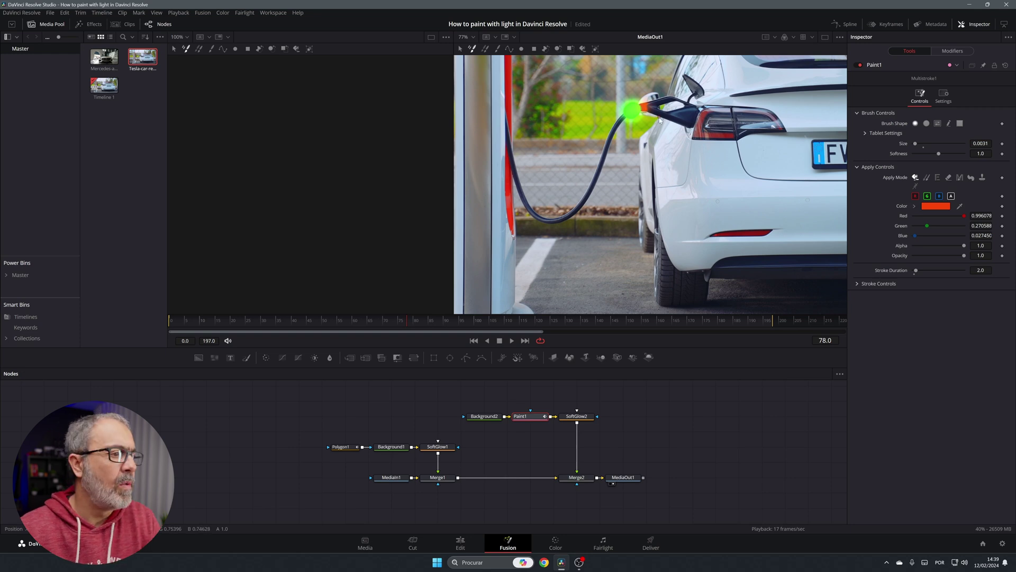
Step: Paint orange-red strokes frame by frame from frame 78, moving along the charging plug into the car, using brush size 0.0071 from frame 80
key(Right)
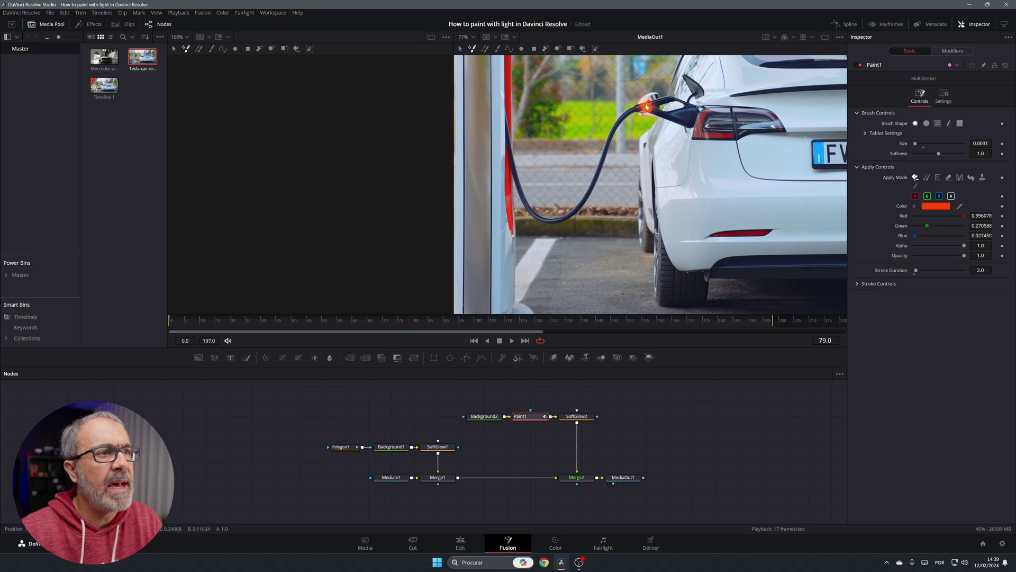
key(Right)
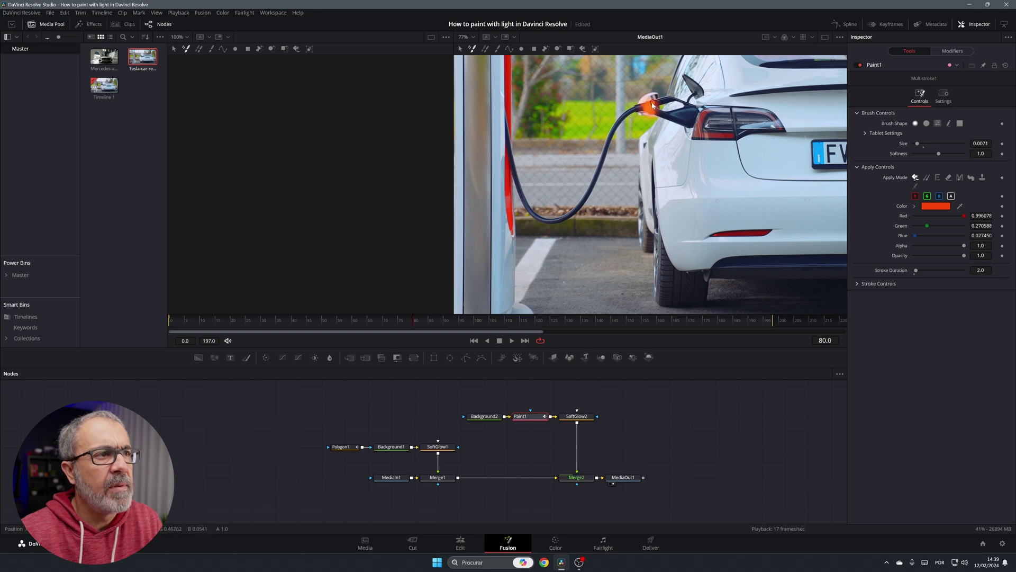
key(Right)
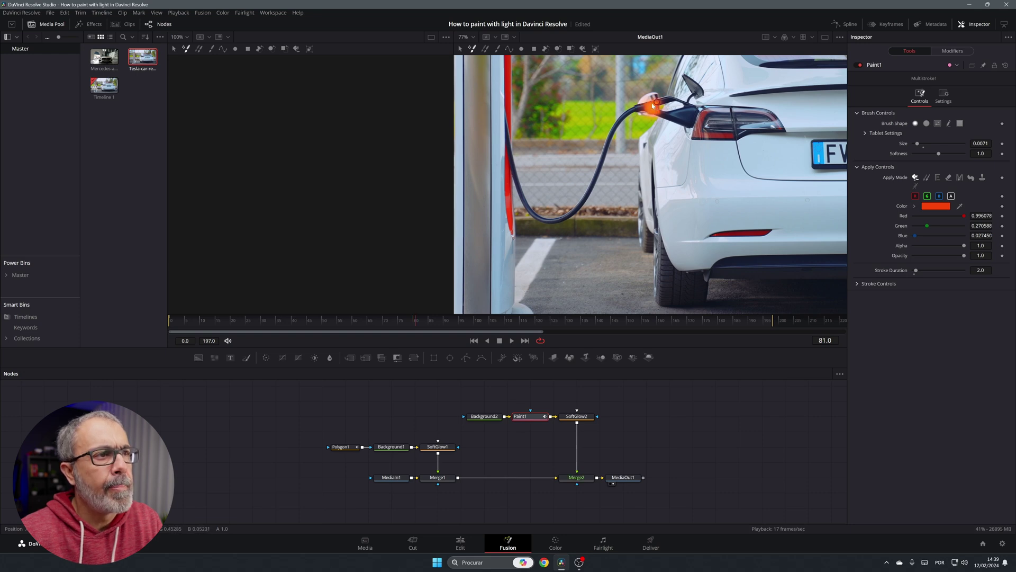
key(Right)
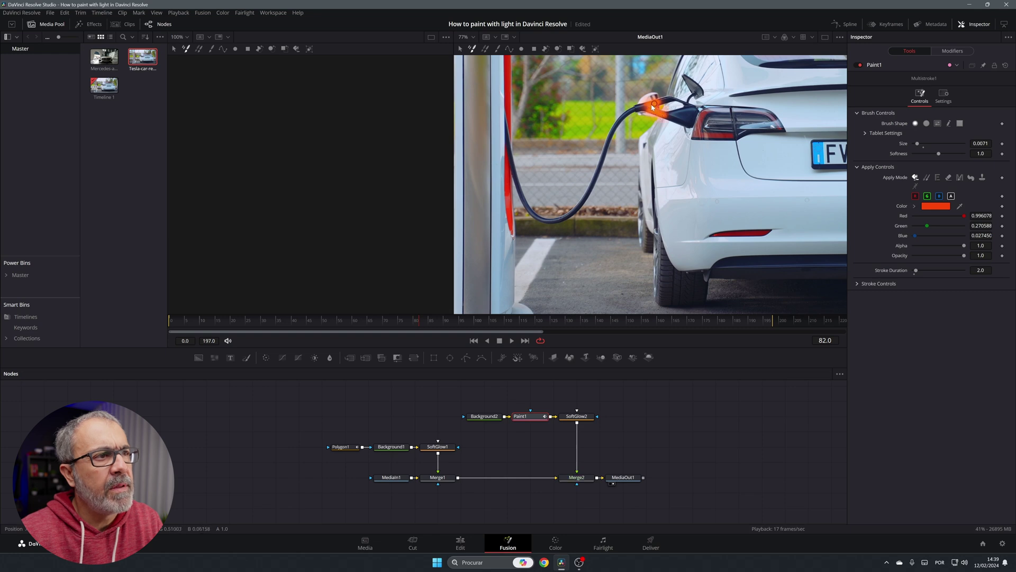
key(Right)
key(Right)
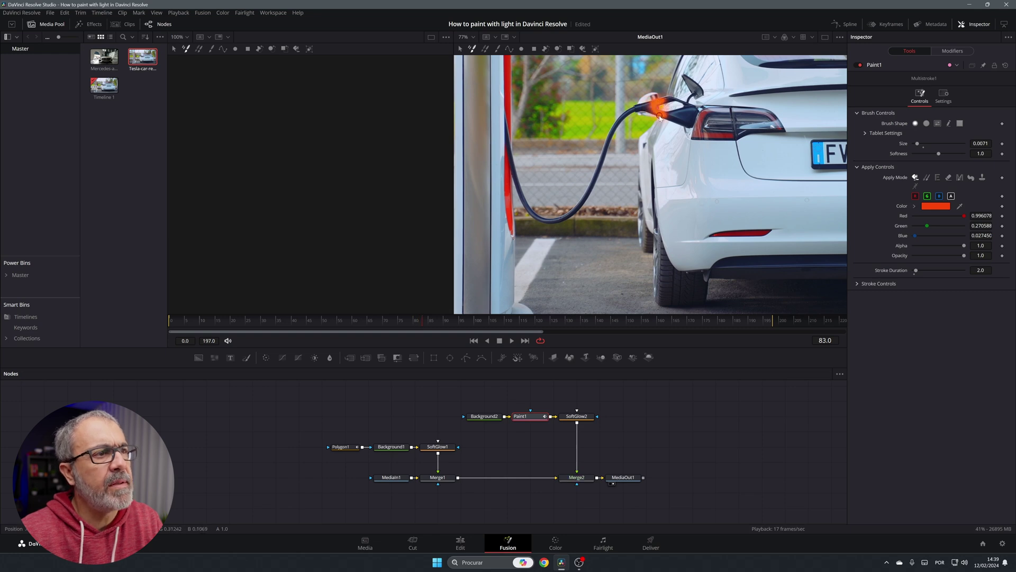
key(Right)
key(Right)
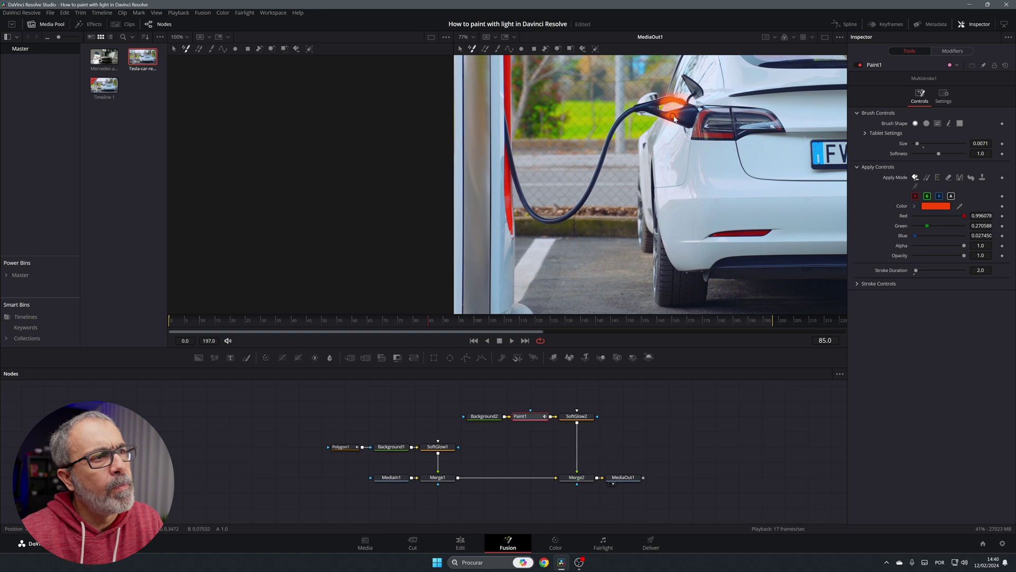
key(Right)
key(Right)
key(Right)
key(Right)
key(Right)
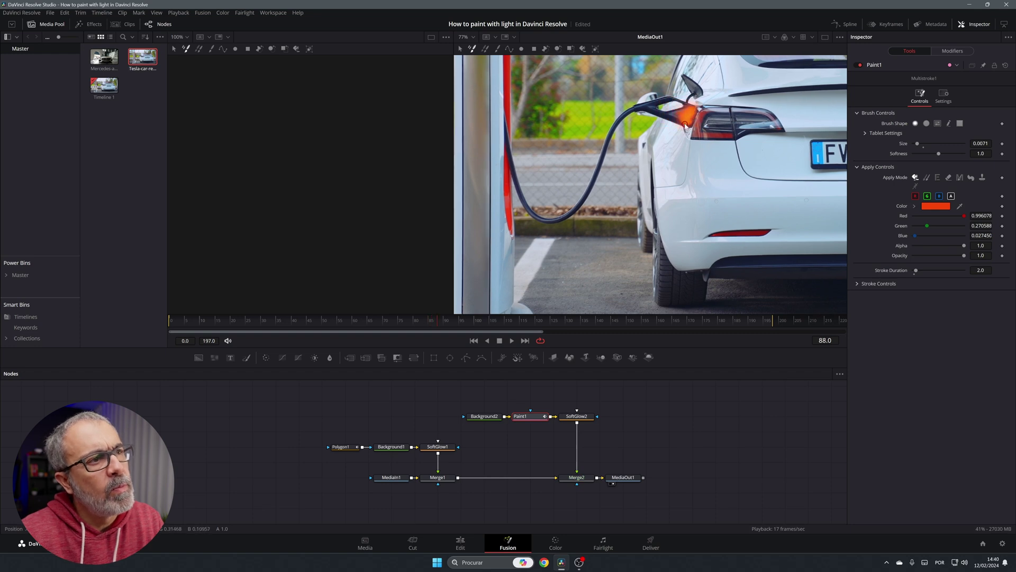
key(Right)
key(Right)
key(Right)
key(Right)
key(Right)
key(Right)
key(Right)
key(Right)
key(Right)
key(Right)
key(Right)
key(Right)
key(Right)
key(Right)
key(Right)
key(Right)
key(Right)
key(Right)
key(Right)
key(Right)
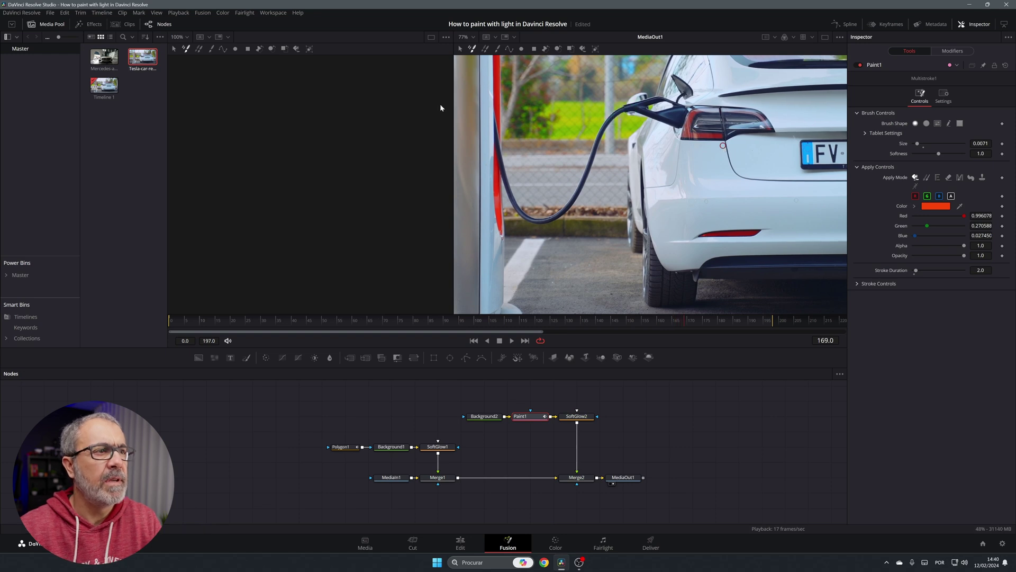
Step: Paint the second pass of orange-red strokes frame by frame from frame 168, moving along the charging plug towards the car's port
key(Left)
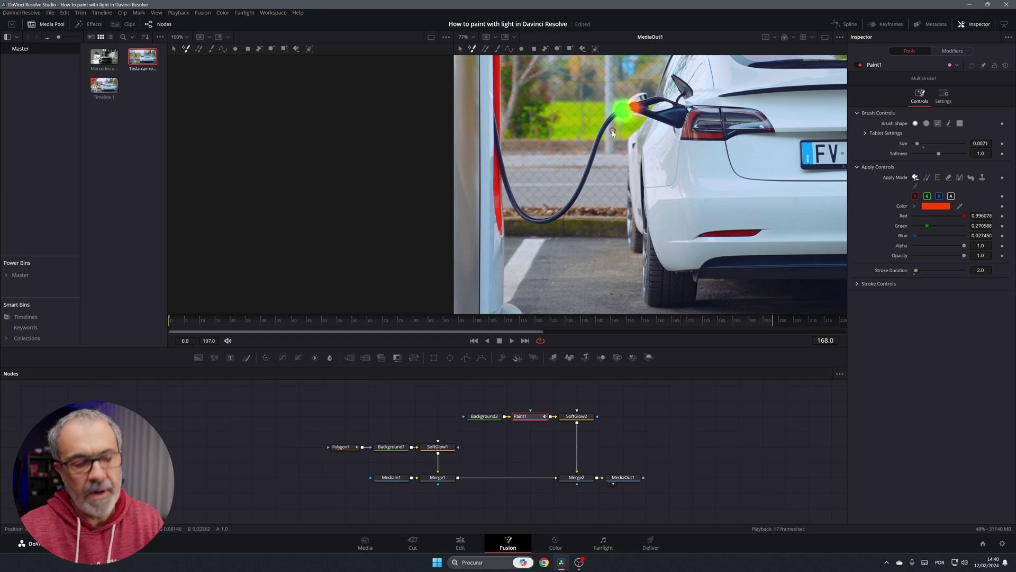
key(Right)
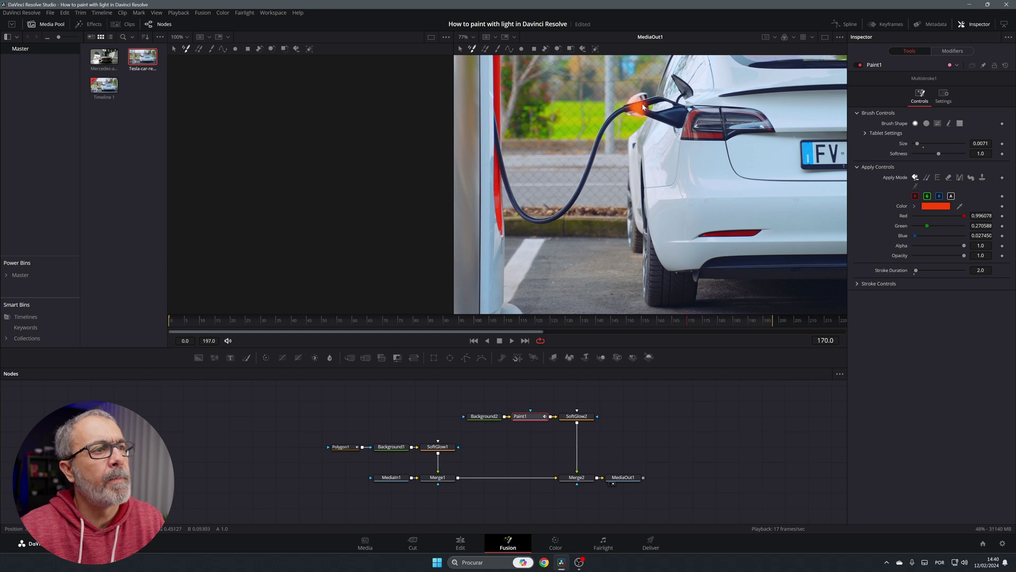
key(Right)
key(Right)
key(Right)
key(Right)
key(Right)
key(Right)
key(Right)
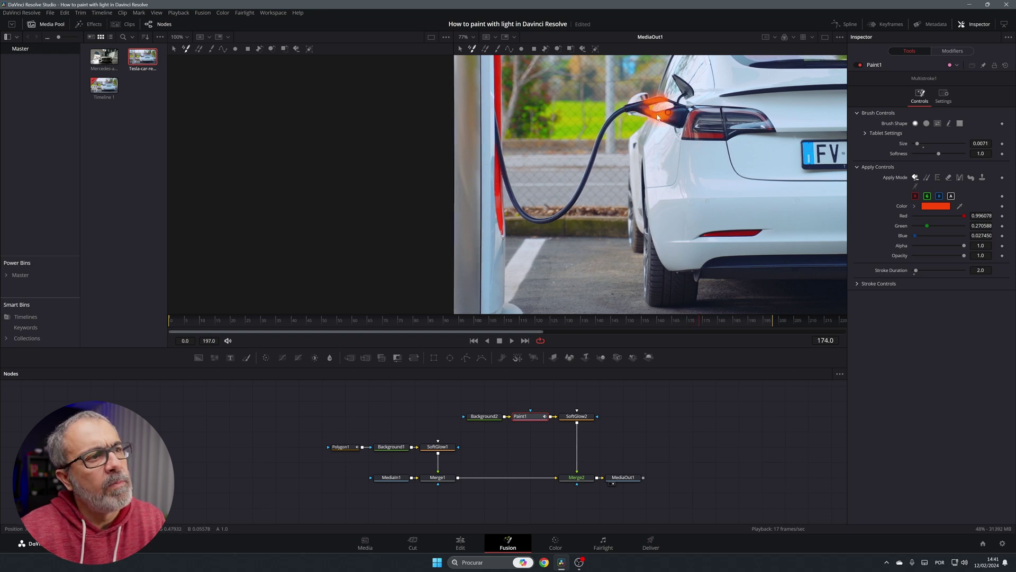
key(Right)
key(Right)
key(Right)
key(Right)
key(Right)
key(Right)
key(Right)
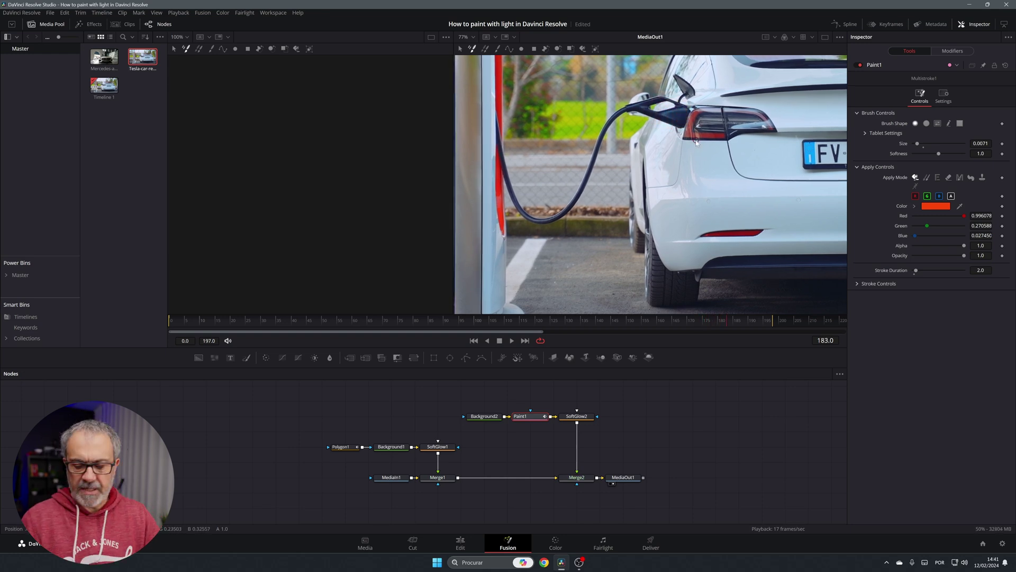
Step: Return to the Edit page and play the second Tesla clip from its start to check the light effect
click(460, 543)
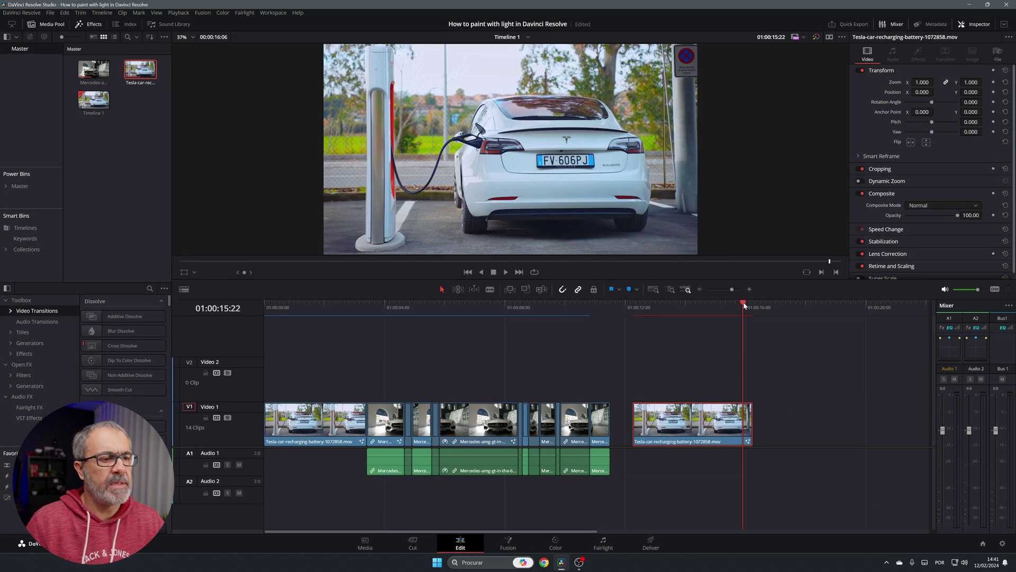
drag(743, 303, 628, 345)
key(space)
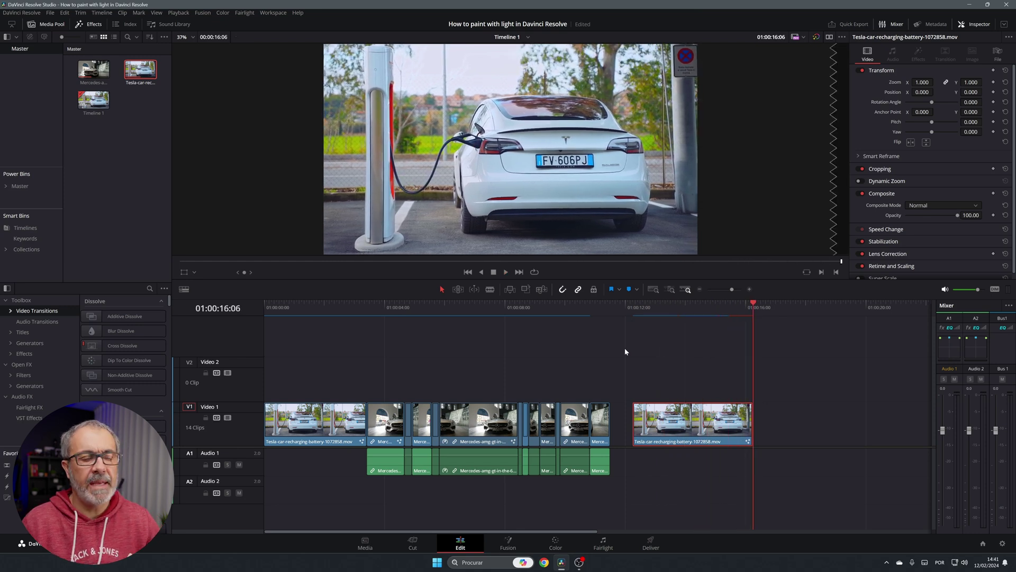
Step: Place Mercedes-amg-gt-in-the-653398.mov after the second Tesla clip on Video 1 and trim its start at 01:00:18:19 and its end
click(93, 68)
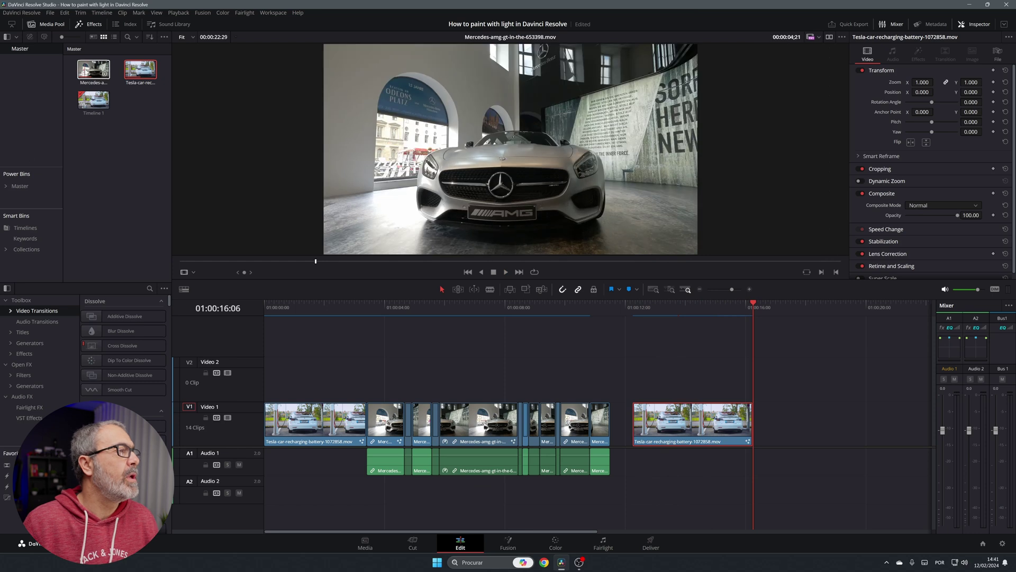
drag(94, 69, 765, 421)
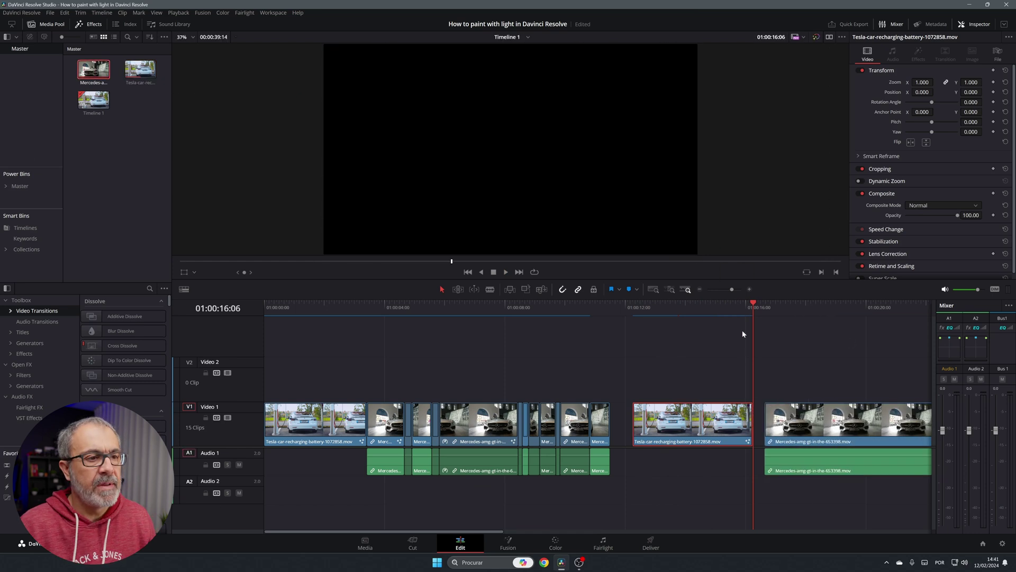
drag(753, 306, 830, 327)
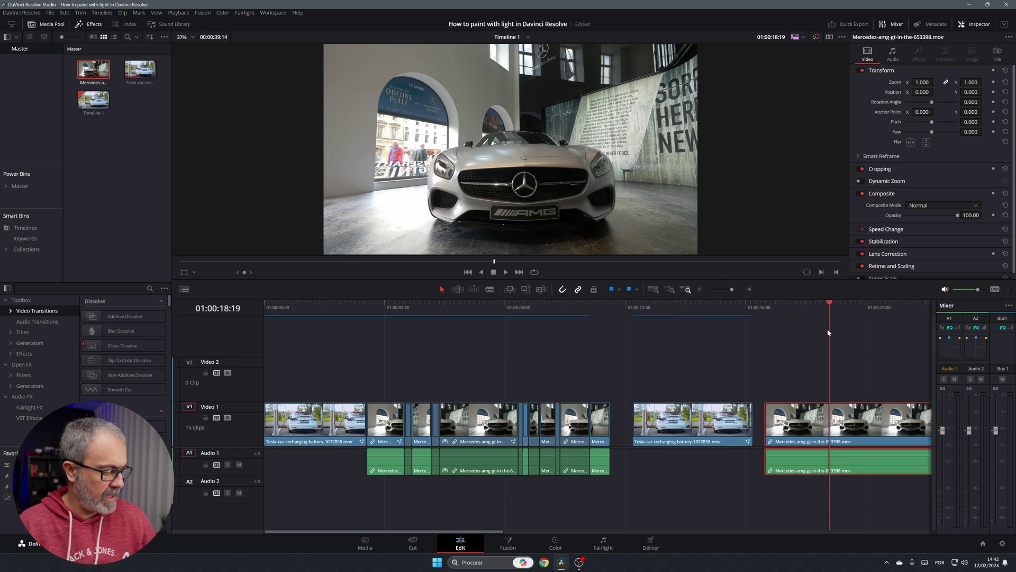
key(Up)
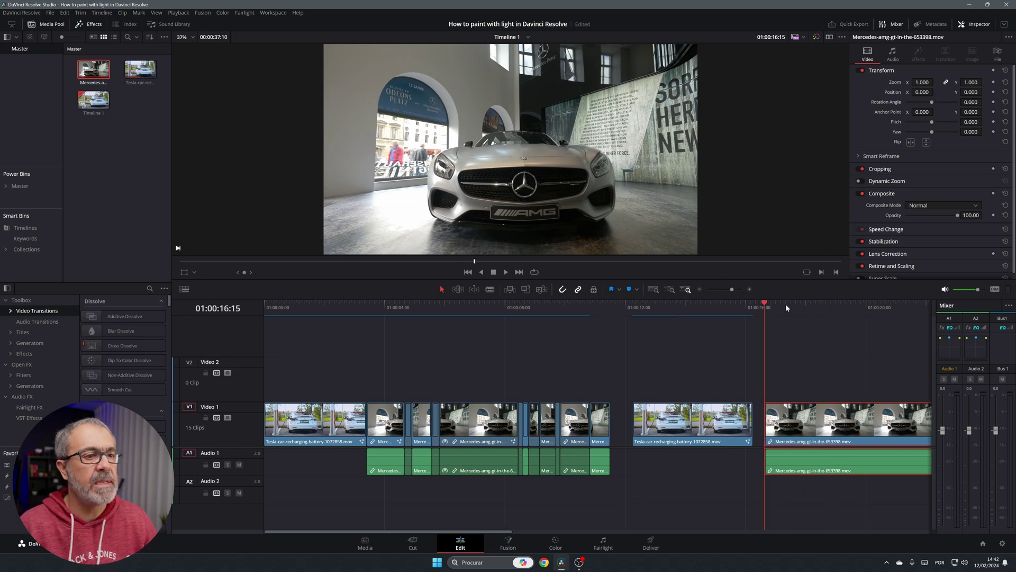
drag(765, 306, 820, 310)
key(shift+])
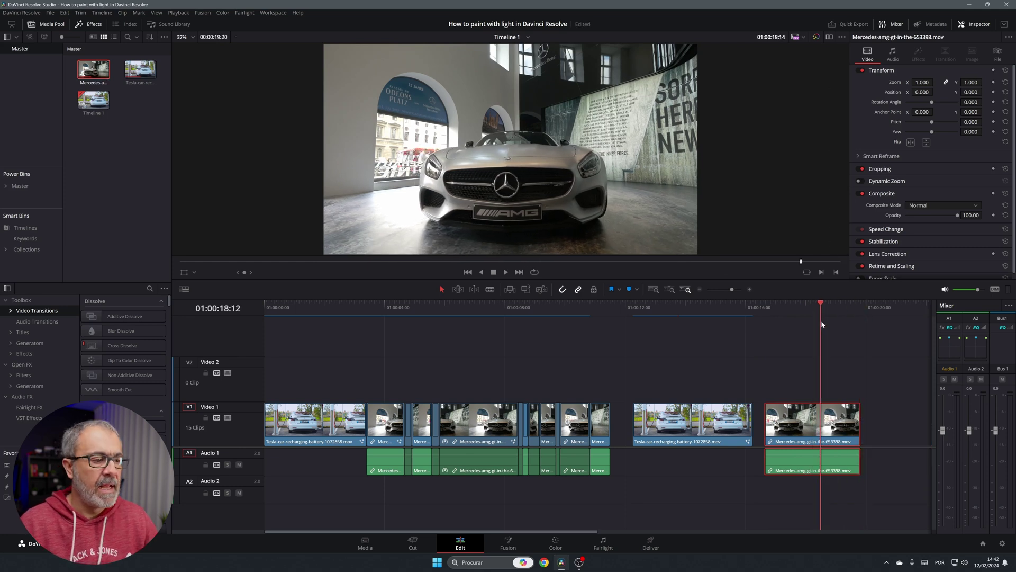
Step: Open the trimmed Mercedes clip in Fusion and build a chain of Background, Paint and Soft Glow nodes
click(513, 541)
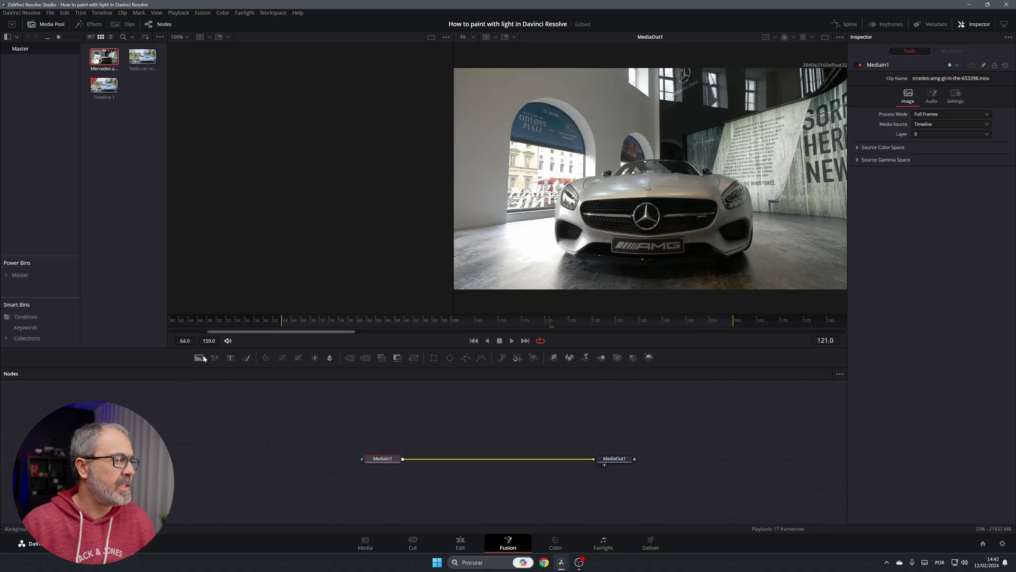
drag(203, 358, 451, 422)
mouse_move(243, 361)
mouse_down()
mouse_move(519, 418)
mouse_move(476, 418)
mouse_move(488, 416)
mouse_up()
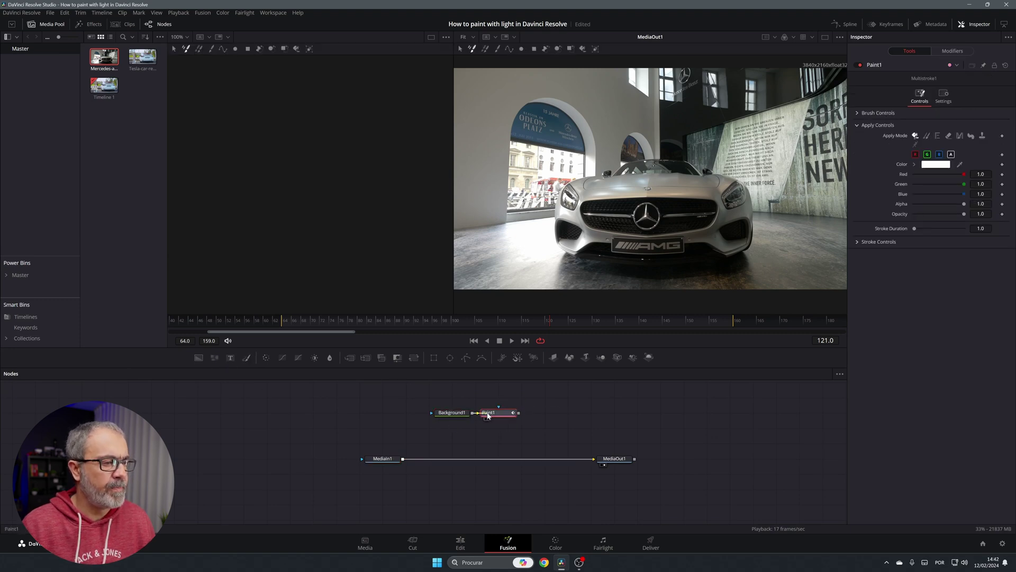
key(shift+space)
text(Soft Glow)
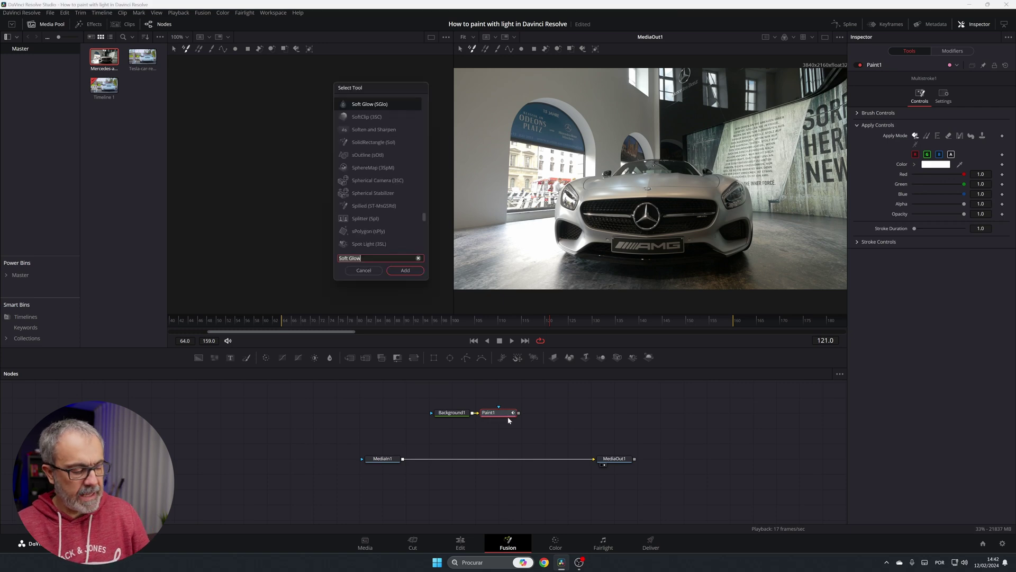
key(Return)
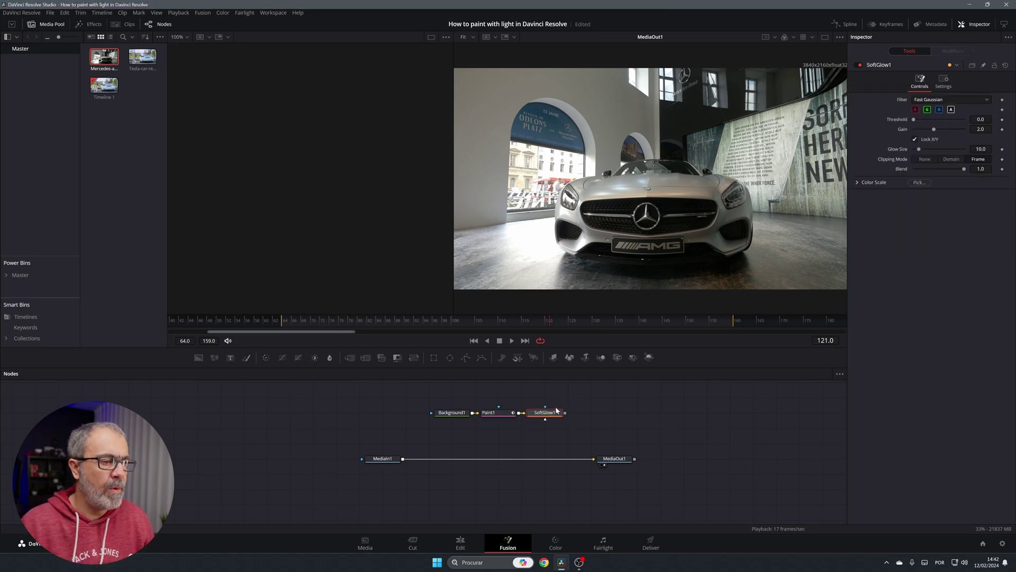
Step: Merge the Soft Glow output over MediaIn1 and set Background1's Alpha to 0
drag(565, 412, 403, 459)
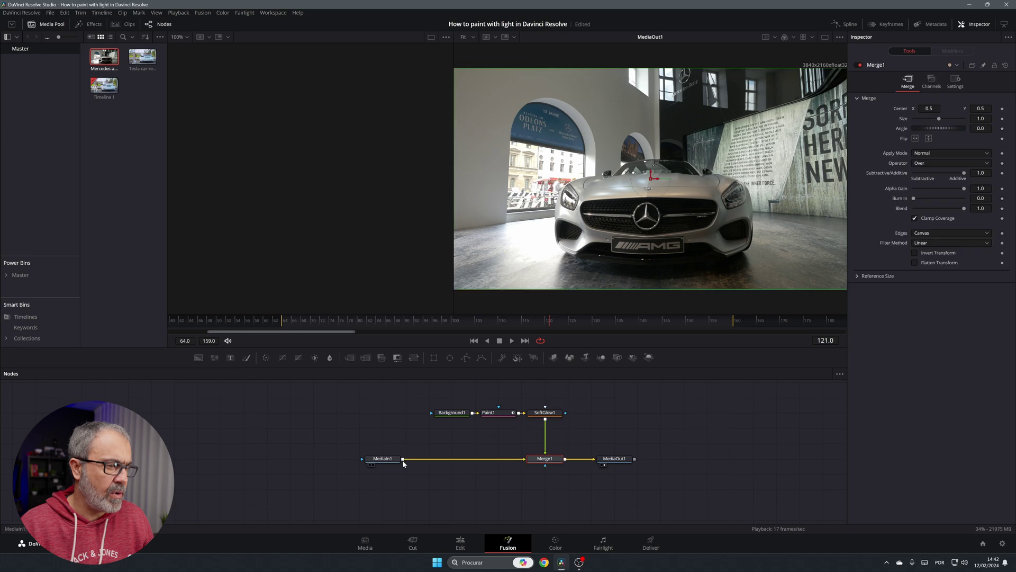
click(444, 412)
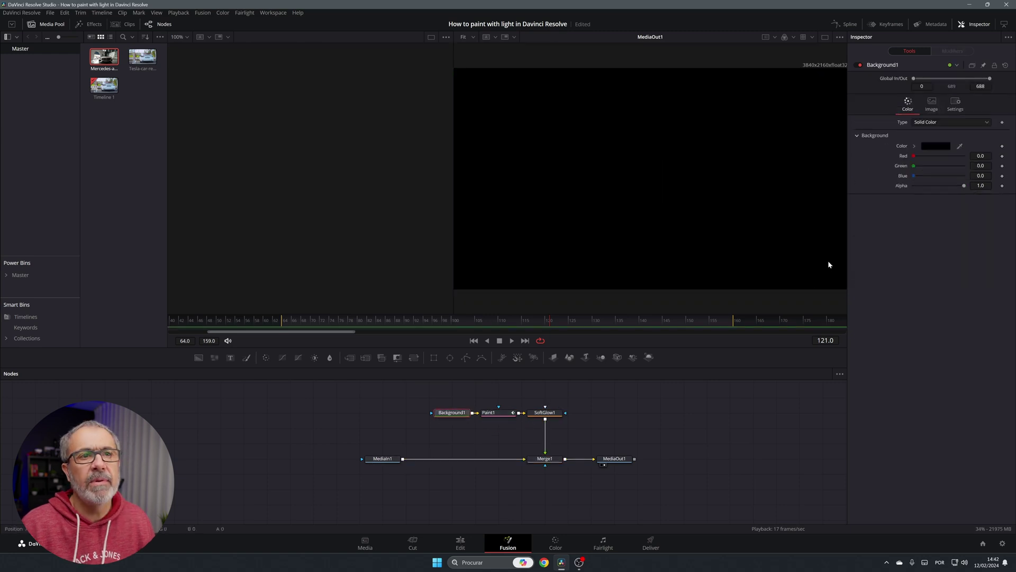
drag(964, 186, 900, 189)
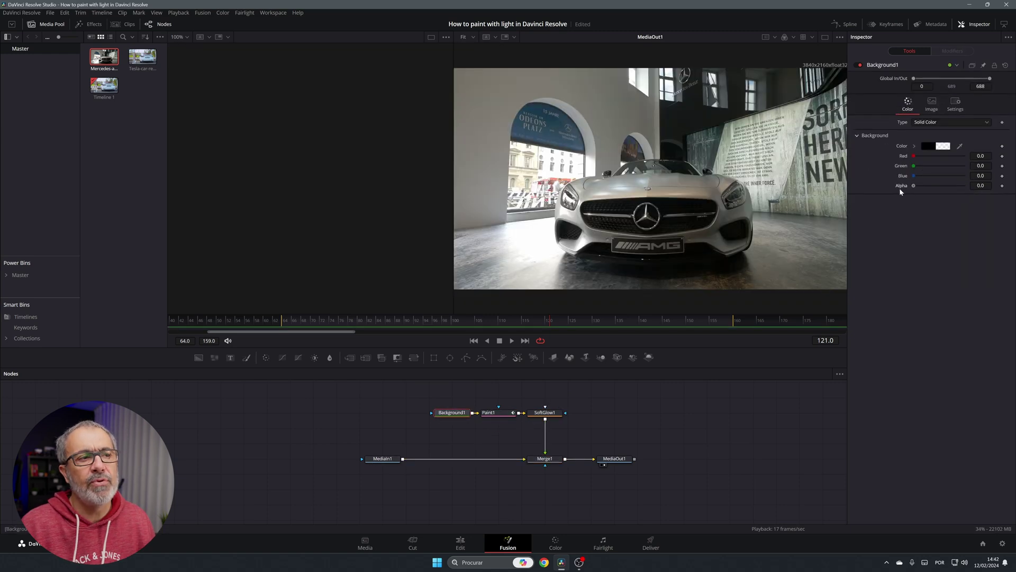
Step: Reduce Paint1's brush Size to 0.0024 and set its Stroke Duration to 2.0
click(497, 413)
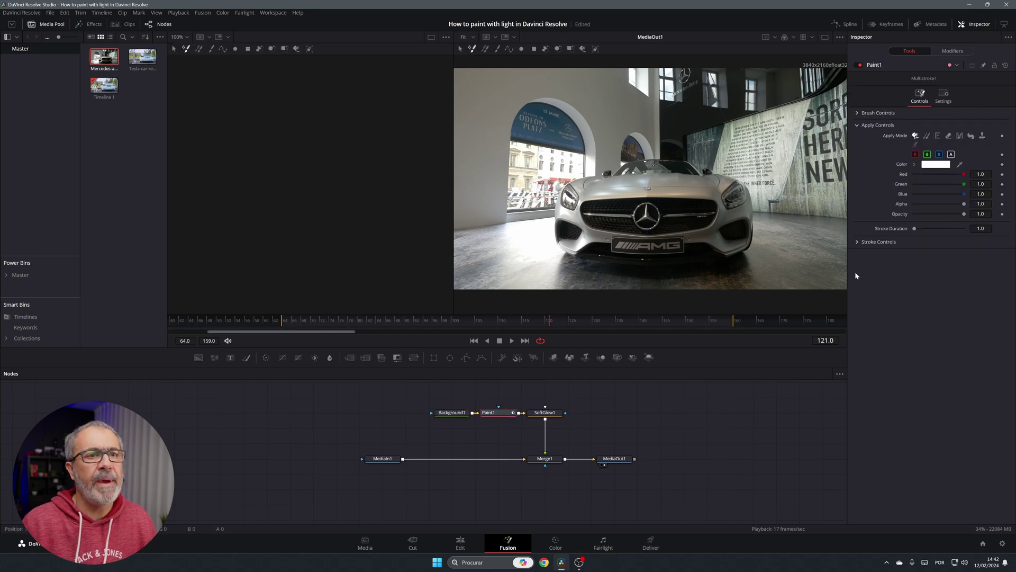
click(857, 113)
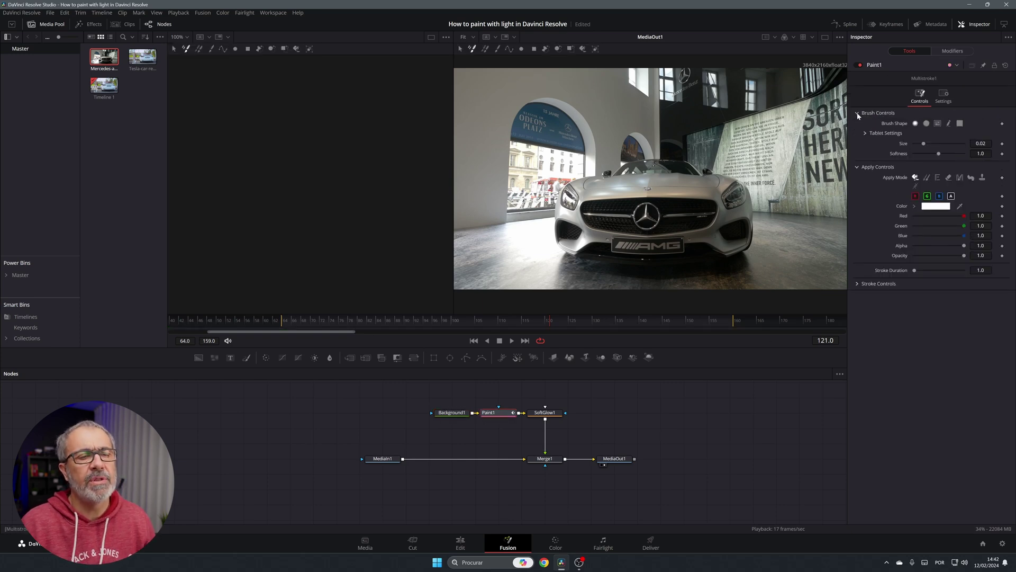
drag(926, 147, 918, 146)
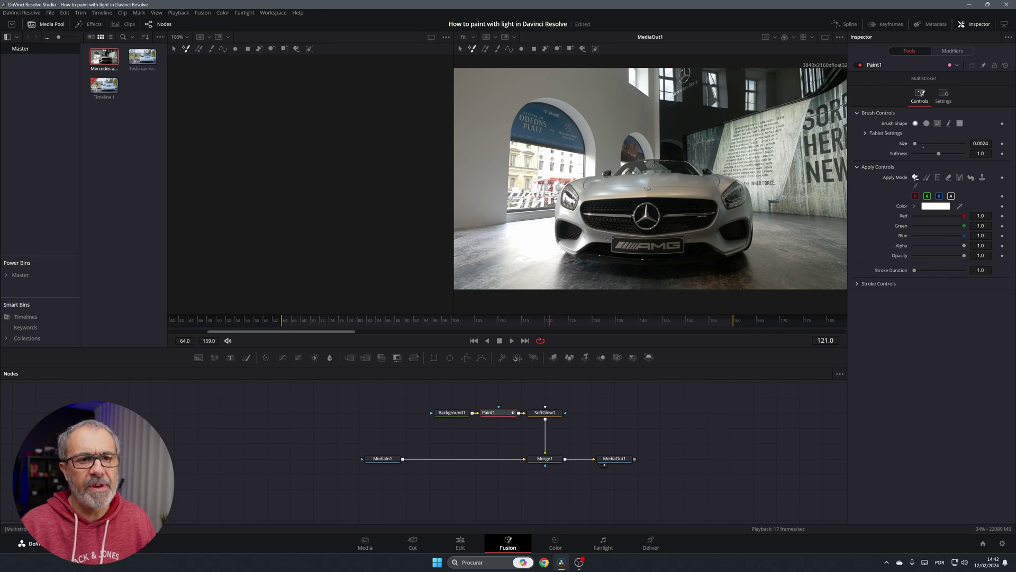
drag(980, 270, 988, 271)
double_click(981, 270)
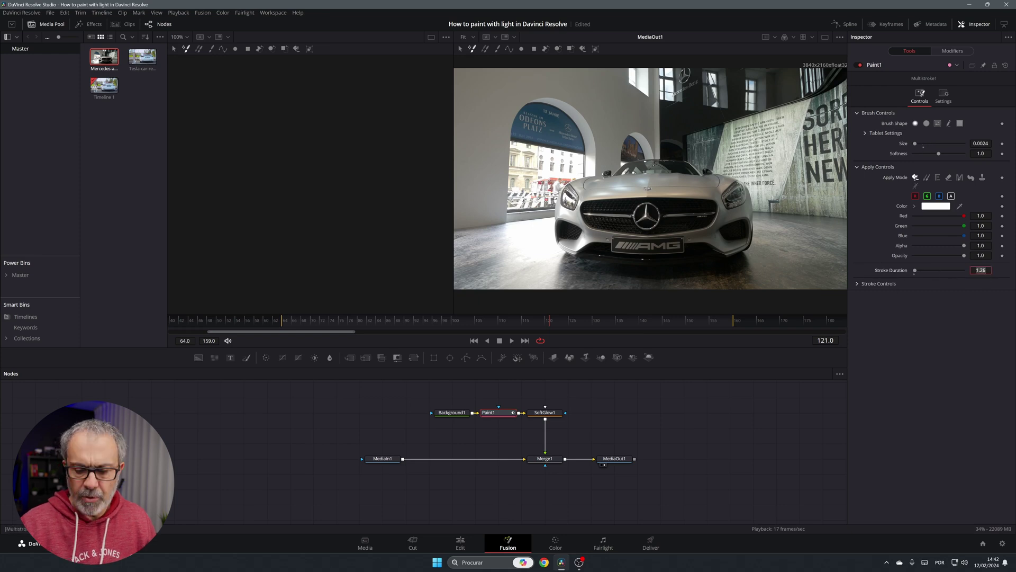
text(2)
key(Tab)
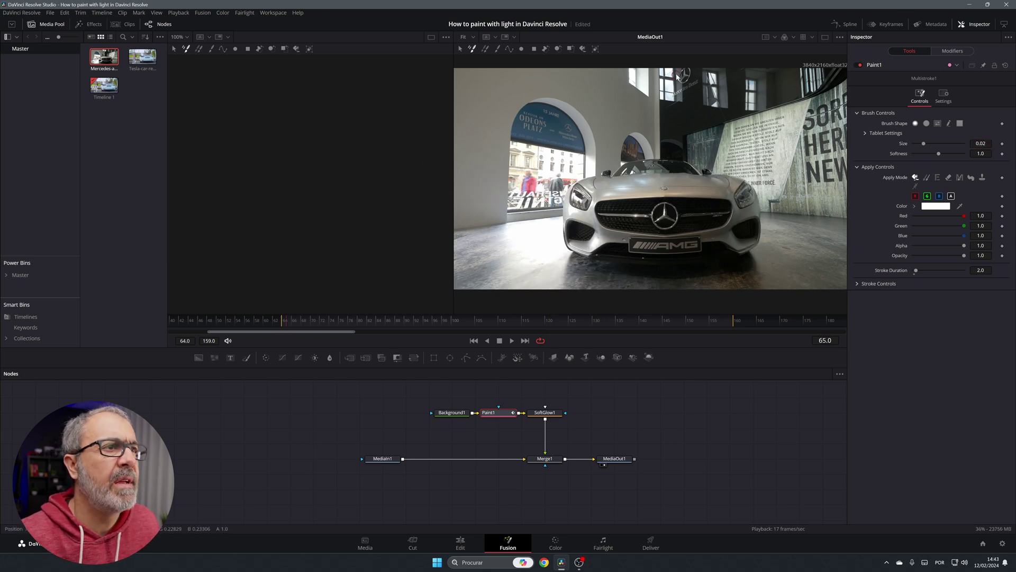
Step: Set the Paint1 brush Size to 0.0094 and its colour to bright cyan, #06ffea
click(924, 144)
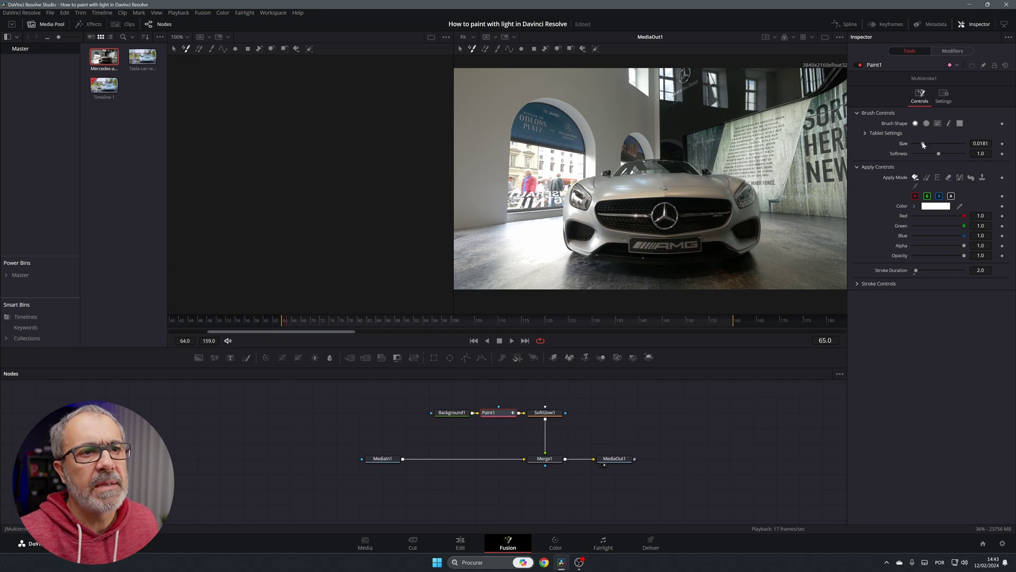
click(930, 206)
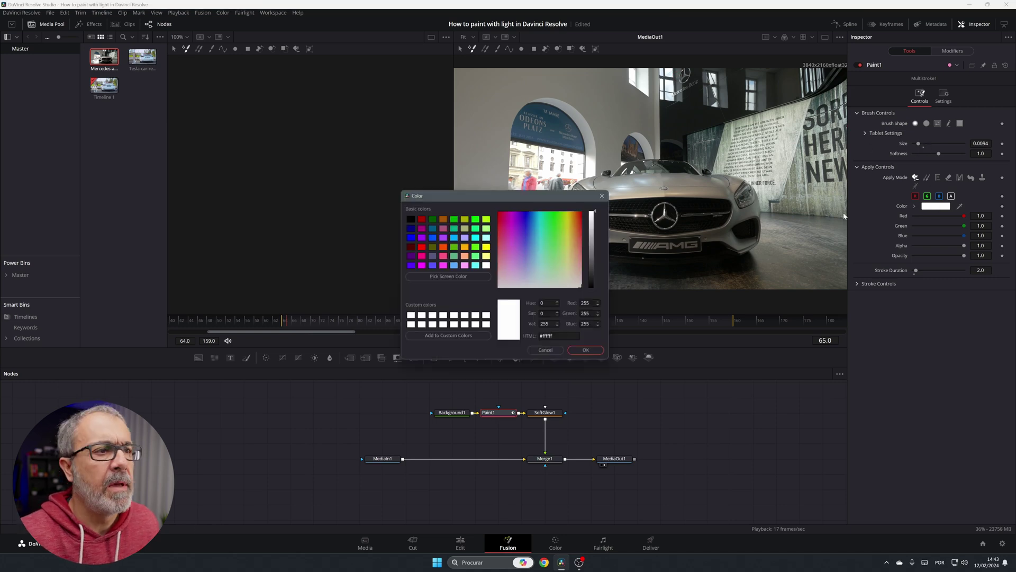
click(545, 211)
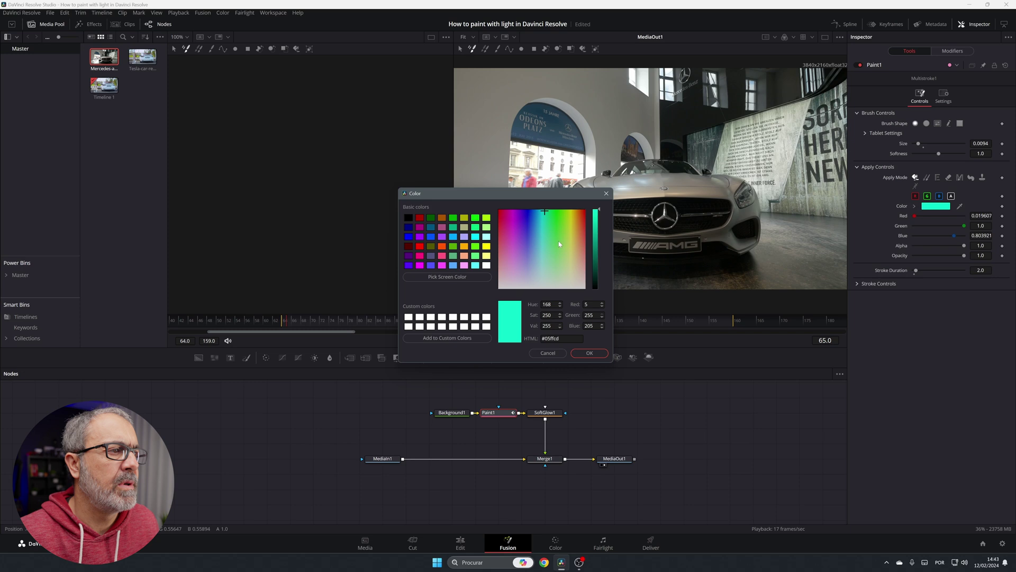
click(542, 212)
click(592, 353)
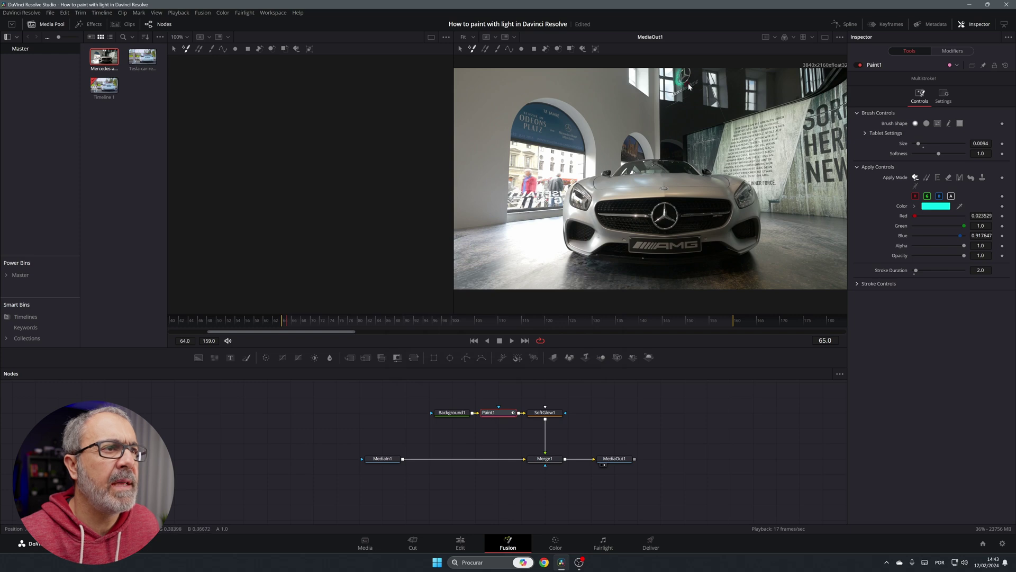
Step: Paint cyan strokes frame by frame from the wall's Mercedes emblem at frame 65 down to the car's roof at frame 74
mouse_move(690, 86)
mouse_down()
mouse_move(692, 72)
mouse_move(690, 85)
mouse_move(680, 79)
mouse_up()
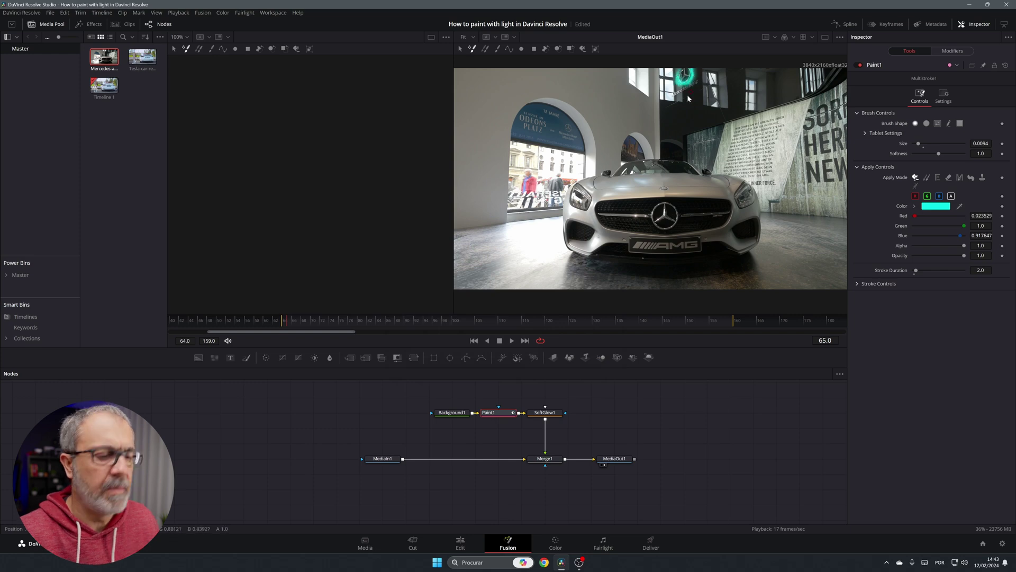
key(Right)
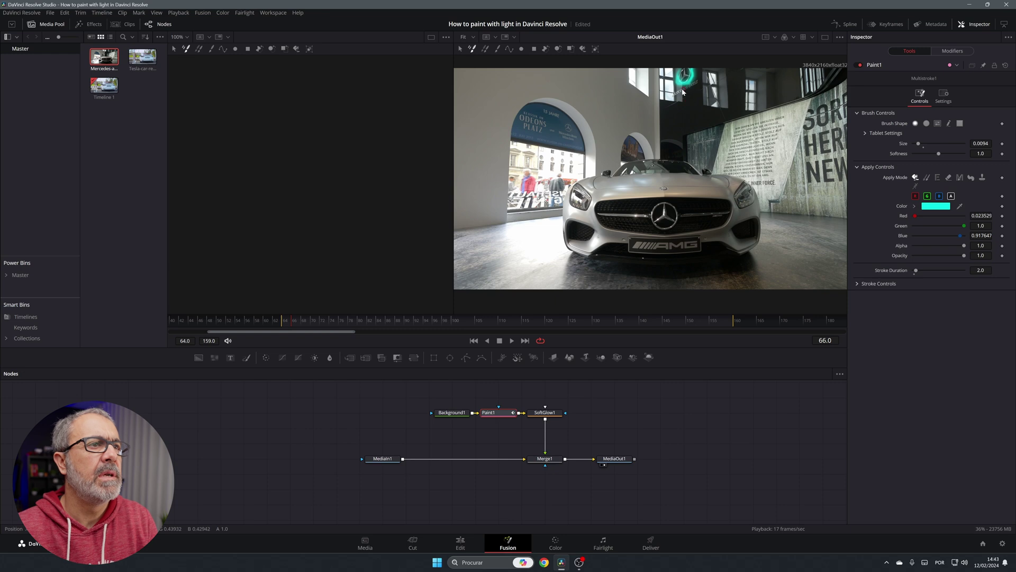
mouse_move(693, 74)
mouse_down()
mouse_move(677, 80)
mouse_move(671, 136)
mouse_move(655, 157)
mouse_move(691, 160)
mouse_move(612, 171)
mouse_move(677, 158)
mouse_move(701, 168)
mouse_move(690, 165)
mouse_up()
key(Right)
key(Right)
key(Right)
key(Right)
key(Right)
key(Right)
key(Right)
key(Right)
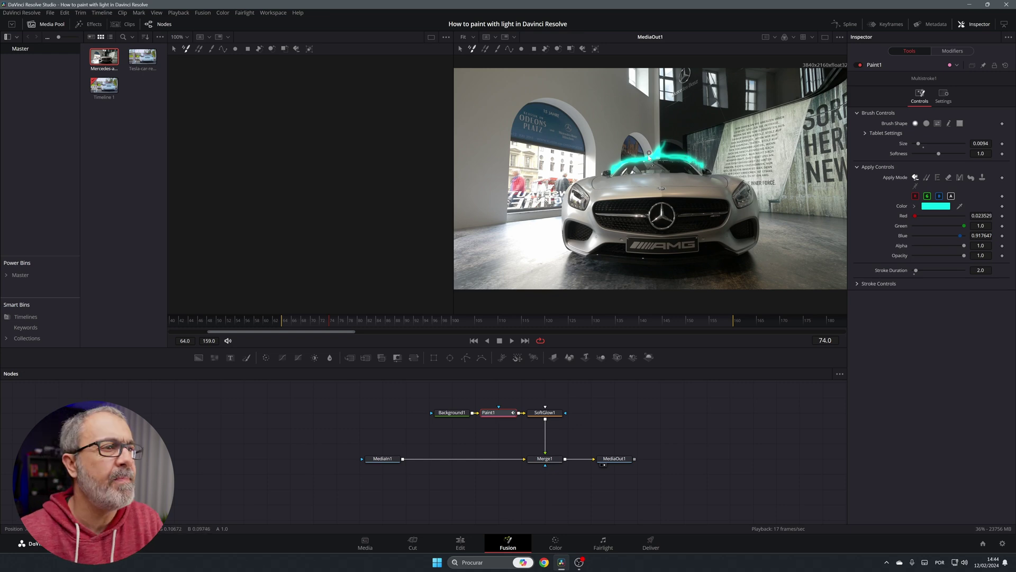
Step: Paint cyan strokes from the roof down both sides of the car on frames 75 to 78
key(Right)
mouse_move(645, 158)
mouse_down()
mouse_move(589, 177)
mouse_move(722, 174)
mouse_up()
key(Right)
drag(632, 160, 567, 197)
key(Right)
mouse_move(690, 164)
mouse_down()
mouse_move(740, 182)
mouse_move(760, 215)
mouse_up()
drag(607, 172, 563, 231)
key(Right)
mouse_move(588, 179)
mouse_down()
mouse_move(563, 240)
mouse_move(591, 254)
mouse_up()
drag(728, 175, 749, 252)
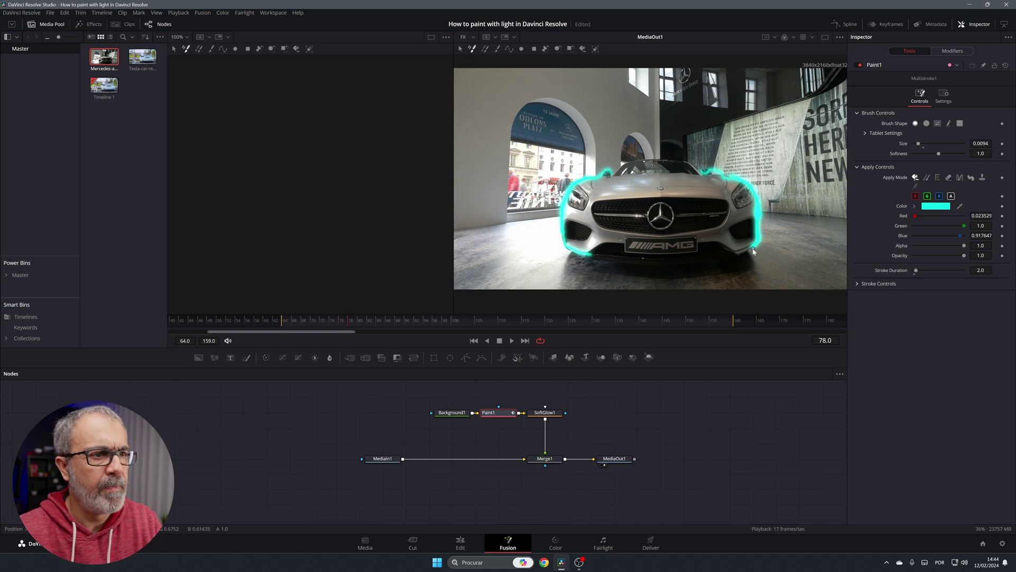
Step: Paint cyan strokes around both headlight sides and inward along the lower bumper on frames 79 and 80
key(Right)
mouse_move(572, 185)
mouse_down()
mouse_move(564, 218)
mouse_move(623, 251)
mouse_up()
mouse_move(746, 181)
mouse_down()
mouse_move(761, 227)
mouse_move(709, 253)
mouse_up()
key(Right)
drag(564, 242, 638, 255)
drag(761, 227, 683, 254)
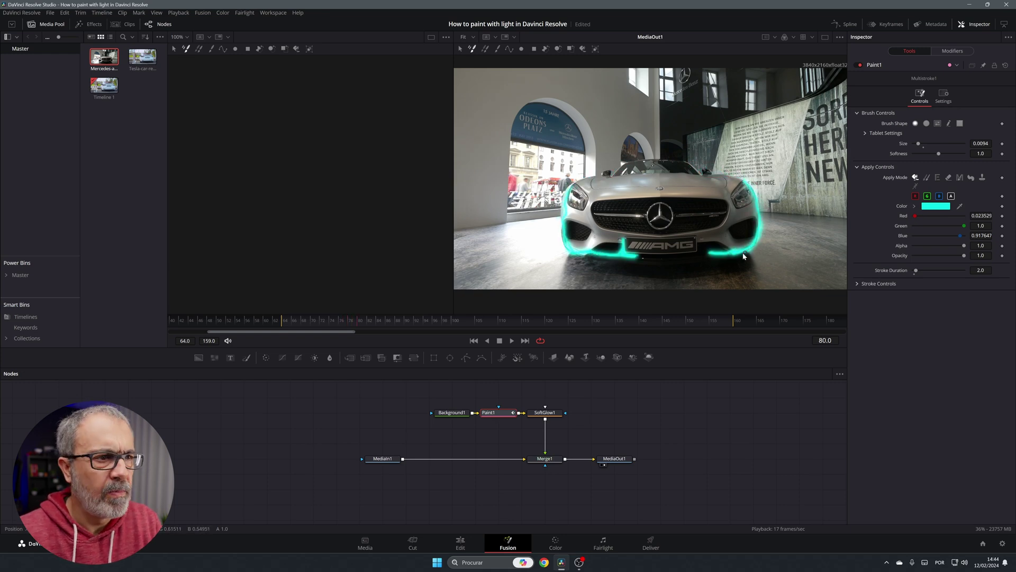
Step: Paint cyan strokes along the lower bumper and around the AMG plate on frames 81 and 82
key(Right)
drag(582, 253, 650, 256)
drag(626, 251, 637, 235)
drag(740, 254, 670, 254)
drag(698, 249, 673, 236)
key(Right)
drag(609, 252, 657, 255)
mouse_move(712, 251)
mouse_down()
mouse_move(668, 253)
mouse_move(668, 235)
mouse_up()
mouse_move(626, 251)
mouse_down()
mouse_move(644, 236)
mouse_move(643, 253)
mouse_move(638, 233)
mouse_move(701, 251)
mouse_up()
Step: Paint cyan strokes from the AMG plate up around the grille star and out along the grille bar, up to frame 95
key(Right)
key(Right)
mouse_move(631, 236)
mouse_down()
mouse_move(681, 235)
mouse_move(670, 254)
mouse_move(670, 218)
mouse_move(652, 226)
mouse_up()
key(Right)
key(Right)
key(Right)
key(Right)
key(Right)
key(Right)
key(Right)
key(Right)
key(Right)
key(Right)
key(Right)
drag(664, 205, 683, 215)
drag(612, 215, 649, 227)
drag(666, 207, 692, 215)
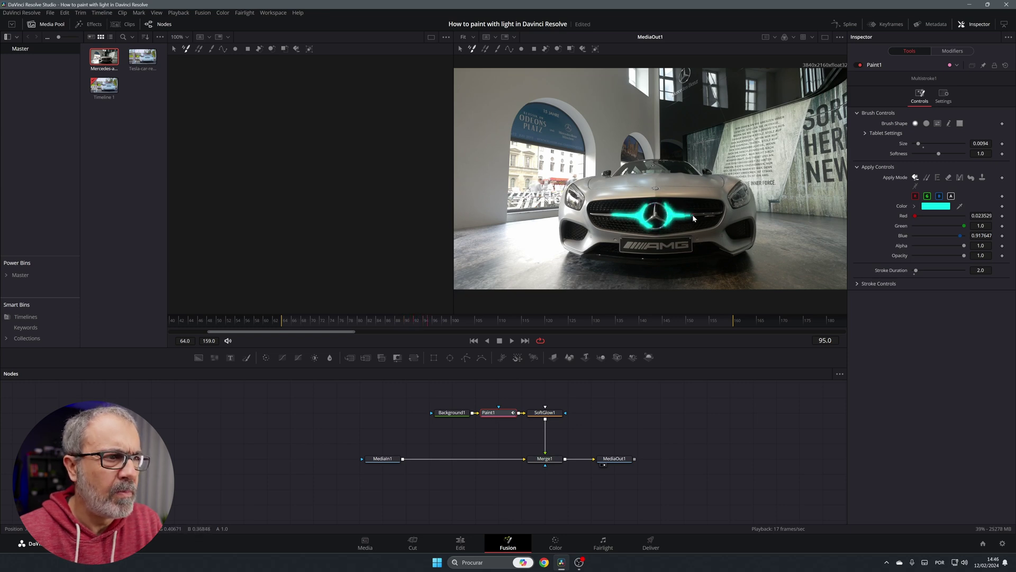
Step: Paint cyan strokes outward from the star along both halves of the grille bar on frames 96 to 98
key(Right)
drag(595, 213, 644, 224)
drag(666, 206, 702, 215)
key(Right)
drag(589, 213, 637, 217)
drag(673, 215, 722, 214)
key(Right)
drag(589, 213, 617, 215)
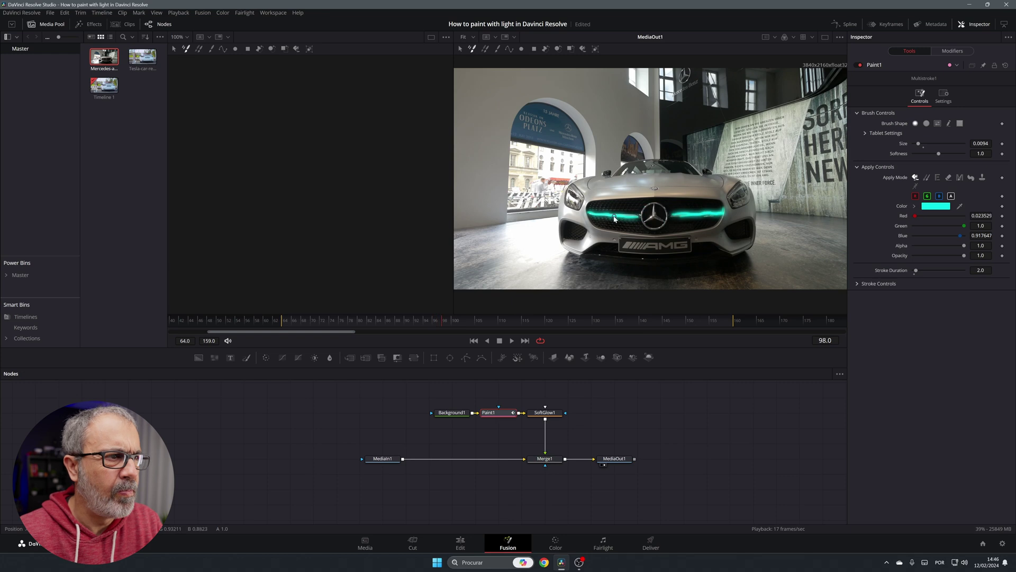
Step: Shorten the cyan strokes toward the outer ends of the grille bar from frame 99, finishing the trail by frame 103
key(Right)
drag(698, 215, 722, 214)
key(Right)
key(Right)
drag(601, 214, 587, 212)
key(Right)
key(Right)
key(Right)
key(Right)
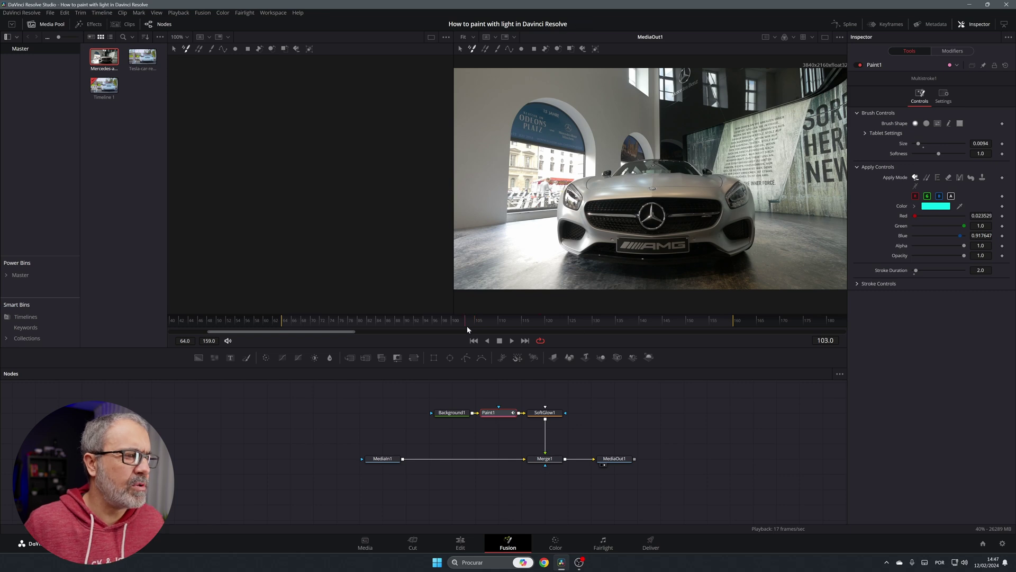
Step: Return to frame 64 and set the Paint1 brush to white with a Size of 0.0031
drag(467, 326, 282, 327)
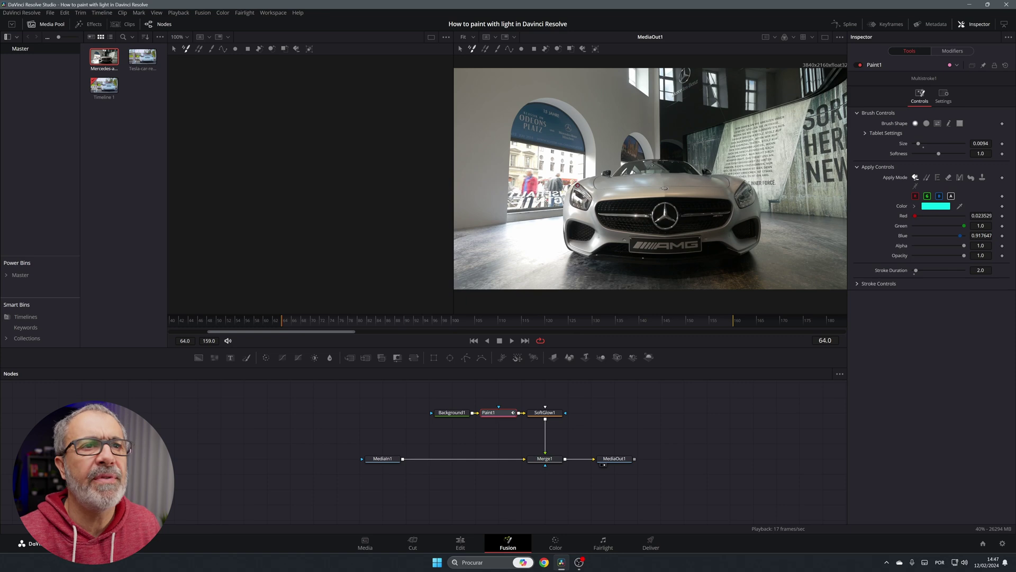
click(936, 207)
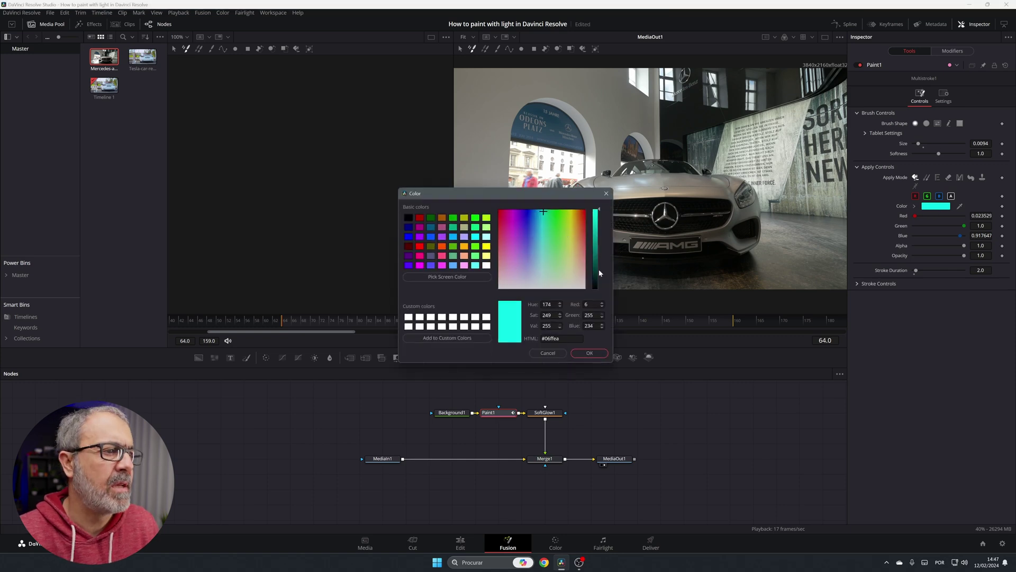
click(585, 290)
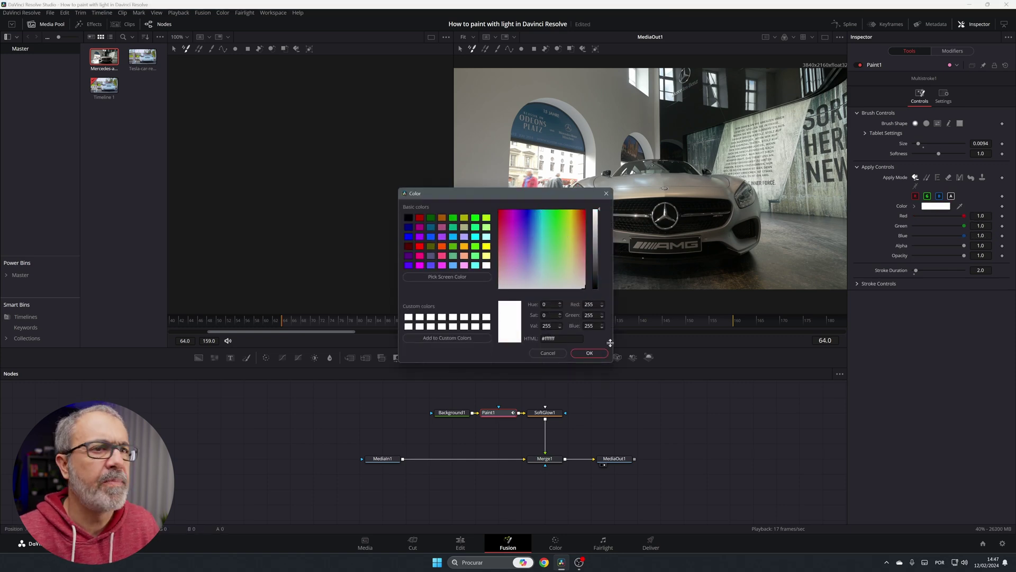
click(589, 352)
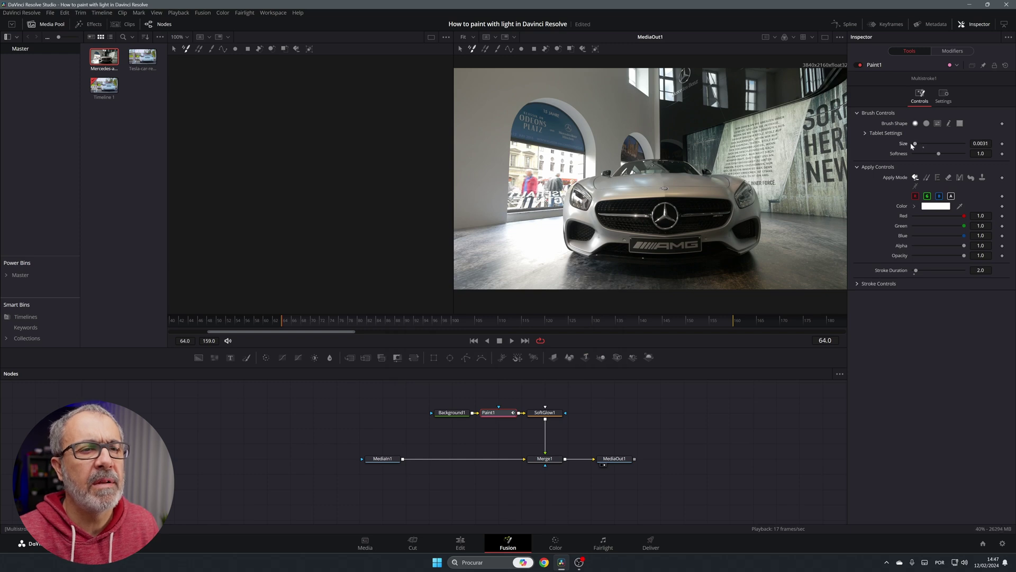
Step: Paint thin white strokes over the cyan trail from the wall emblem toward the car, starting at frame 65
key(Right)
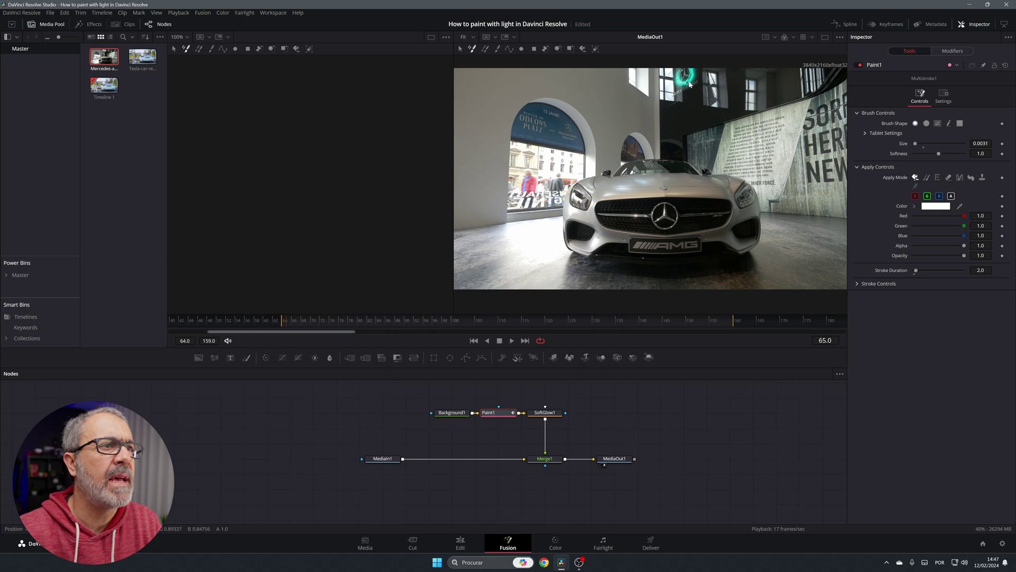
key(Right)
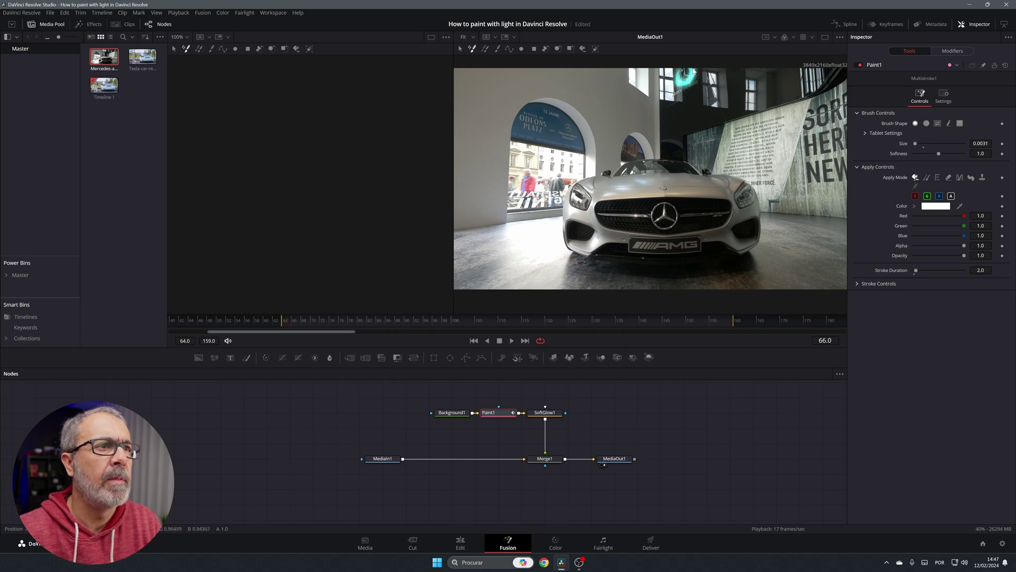
key(Right)
key(Right)
key(Right)
key(Right)
mouse_move(676, 106)
mouse_down()
mouse_move(640, 160)
mouse_move(659, 151)
mouse_move(574, 189)
mouse_up()
Step: Paint thin white strokes over the cyan glow on the car's roof and down both sides through frame 78
key(Right)
key(Right)
key(Right)
key(Right)
key(Right)
key(Right)
drag(682, 156, 726, 178)
key(Right)
drag(609, 176, 564, 229)
drag(705, 168, 754, 197)
key(Right)
drag(599, 179, 586, 252)
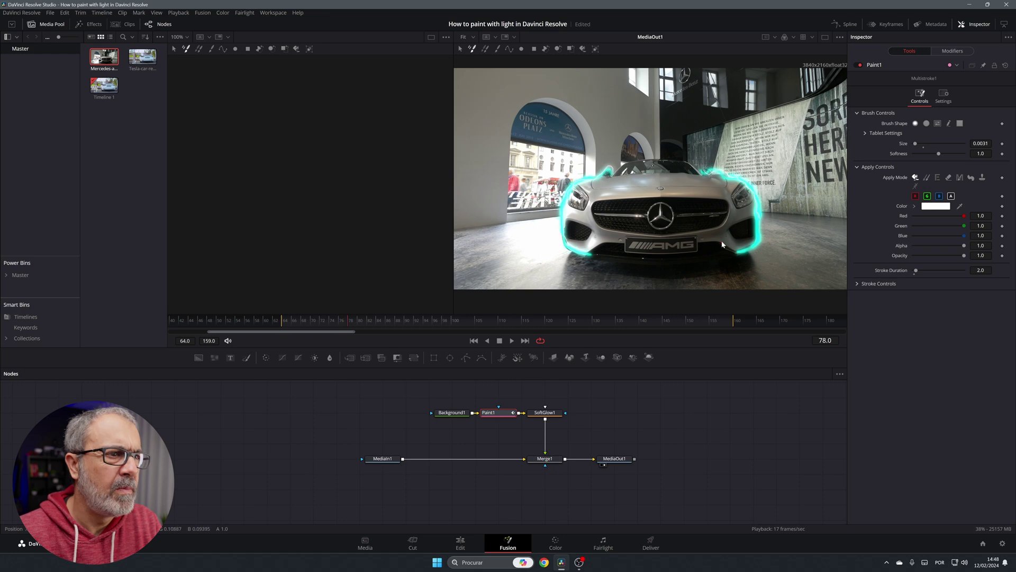
drag(735, 189, 741, 254)
Step: Paint thin white strokes over the cyan glow along the lower bumper on frames 79 to 81
key(Right)
drag(577, 254, 621, 251)
drag(760, 237, 689, 254)
key(Right)
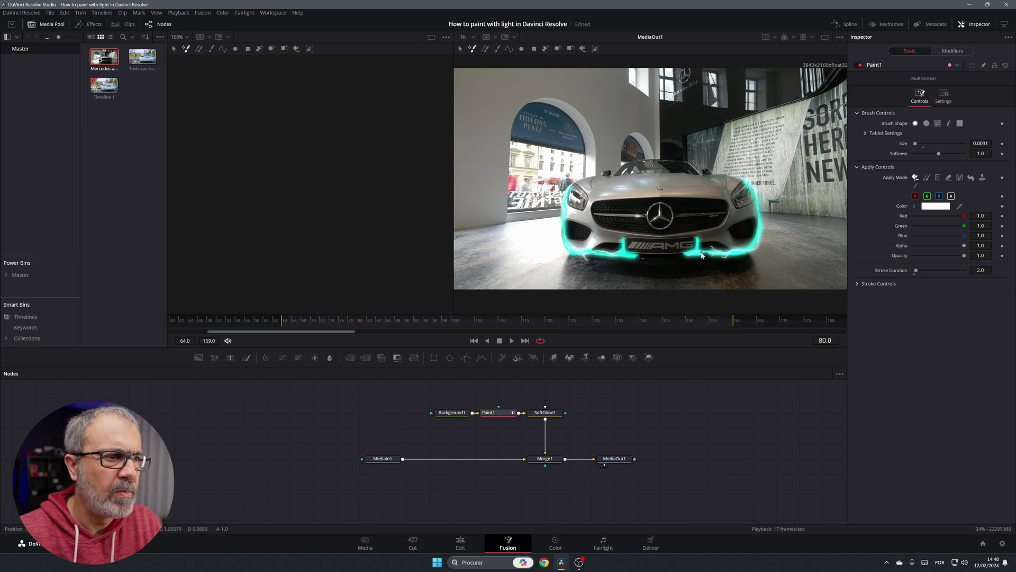
key(Right)
mouse_move(616, 255)
mouse_down()
mouse_move(627, 243)
mouse_move(649, 258)
mouse_up()
drag(674, 252, 712, 254)
Step: Paint thin white strokes around the AMG plate and up toward the grille star on frames 82 and 83
key(Right)
mouse_move(626, 237)
mouse_down()
mouse_move(637, 258)
mouse_move(699, 234)
mouse_up()
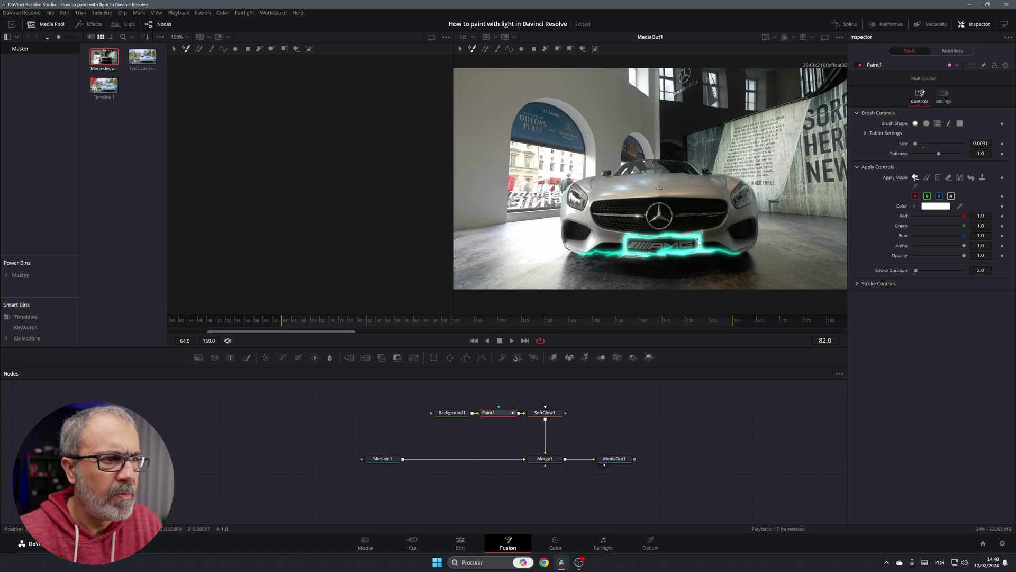
key(Right)
mouse_move(624, 255)
mouse_down()
mouse_move(699, 251)
mouse_move(691, 234)
mouse_move(692, 254)
mouse_move(631, 230)
mouse_move(692, 254)
mouse_move(646, 207)
mouse_move(669, 205)
mouse_move(647, 208)
mouse_move(641, 225)
mouse_up()
Step: Advance to frame 93, adding thin white strokes over the cyan glow from the grille star outward
key(Right)
key(Right)
key(Right)
key(Right)
key(Right)
key(Right)
key(Right)
key(Right)
key(Right)
key(Right)
mouse_move(667, 206)
mouse_down()
mouse_move(665, 227)
mouse_move(628, 215)
mouse_move(698, 215)
mouse_up()
Step: Paint thin white strokes outward along both halves of the grille bar on frames 96 and 97
key(Right)
key(Right)
key(Right)
drag(635, 216, 598, 215)
drag(669, 215, 712, 214)
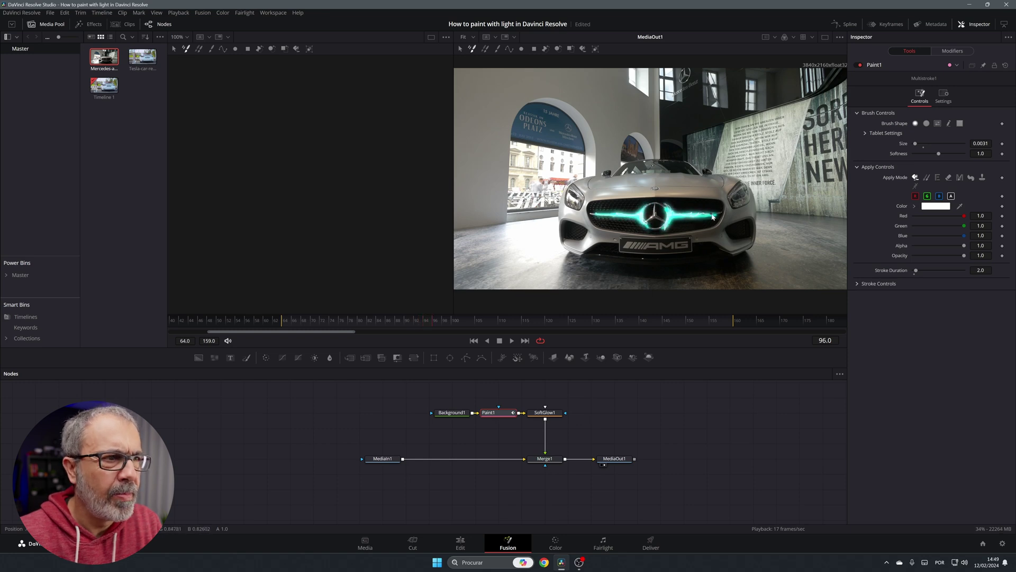
key(Right)
drag(633, 216, 590, 213)
drag(671, 215, 714, 213)
Step: Finish the white core with short strokes at the outer ends of the grille bar on frames 98 to 103
key(Right)
drag(593, 214, 587, 213)
key(Right)
key(Right)
drag(693, 214, 707, 215)
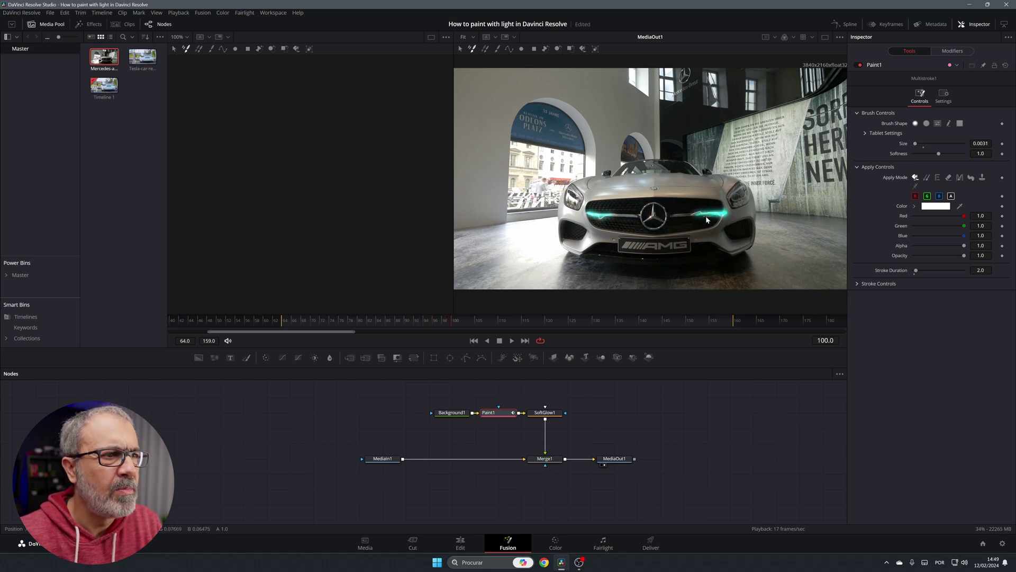
key(Right)
drag(599, 214, 588, 213)
drag(715, 214, 721, 213)
key(Right)
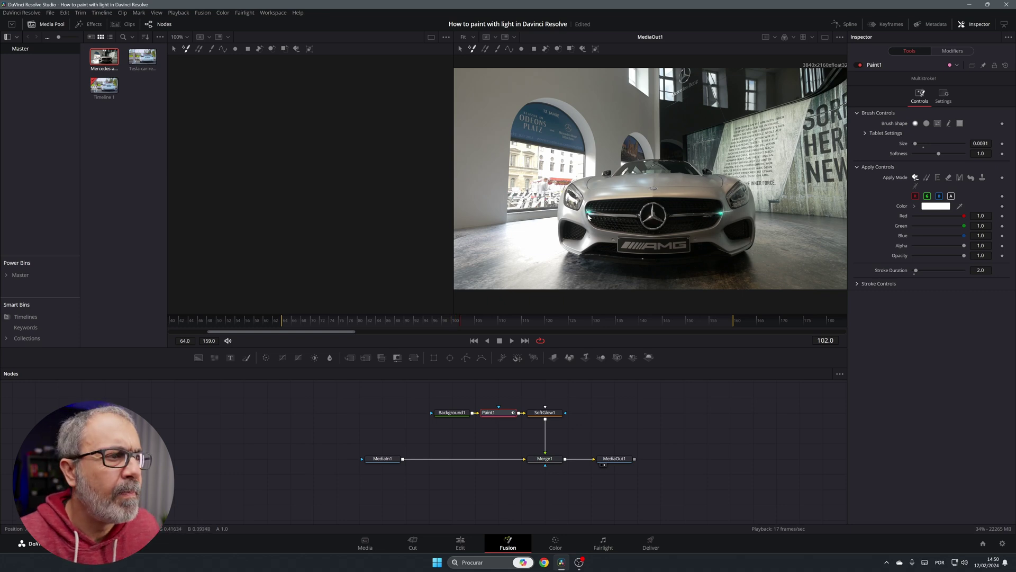
key(Right)
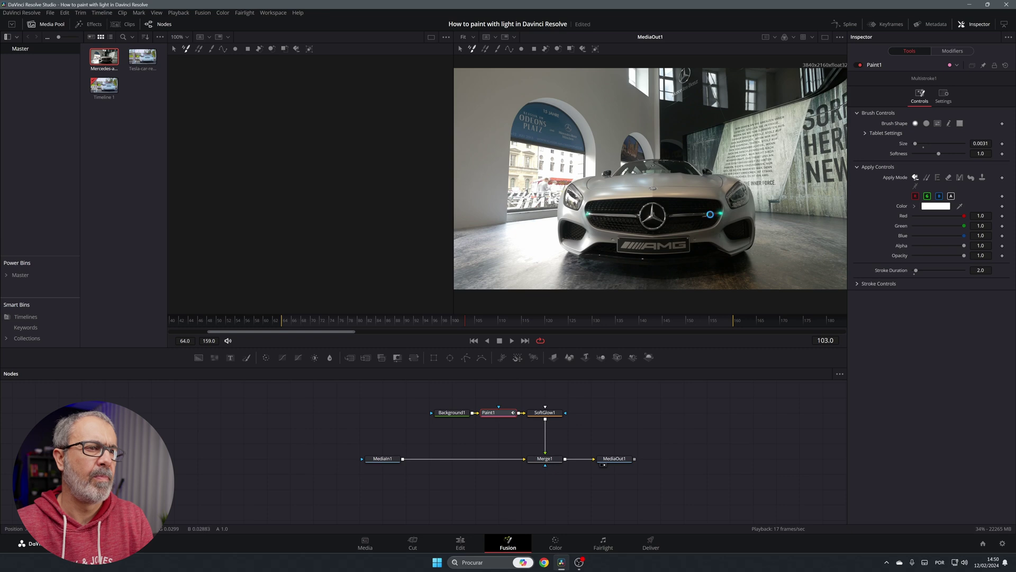
key(Right)
key(Right)
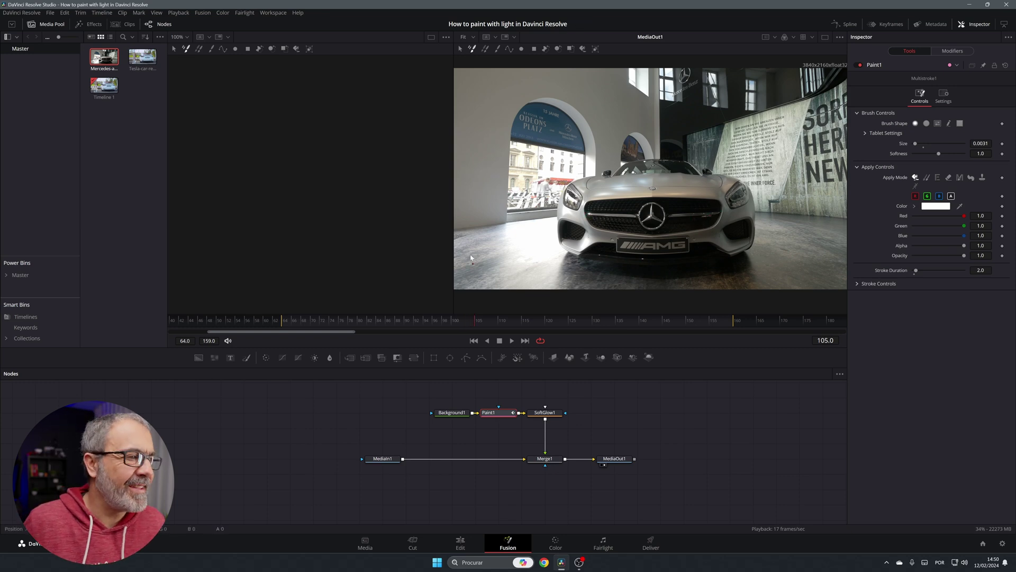
Step: Play the composition, then return to the Edit page and play the Mercedes clip from its start to check the light effect
key(space)
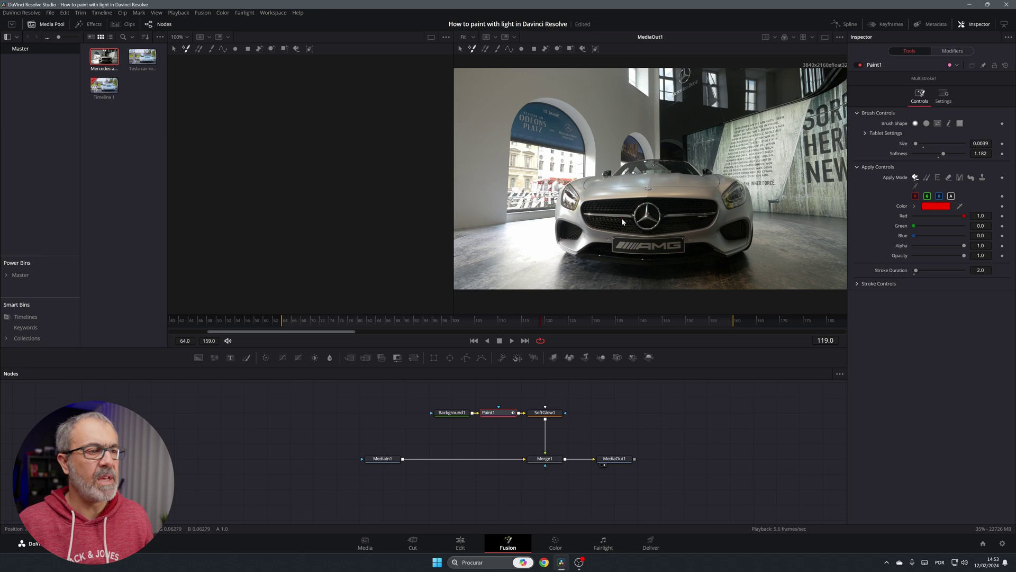
click(460, 541)
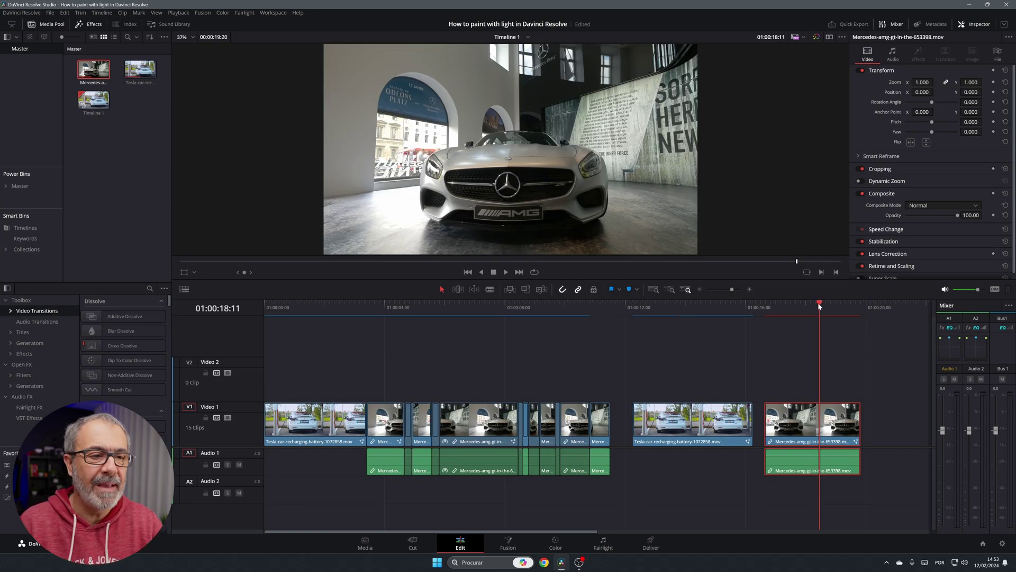
drag(819, 306, 761, 315)
key(space)
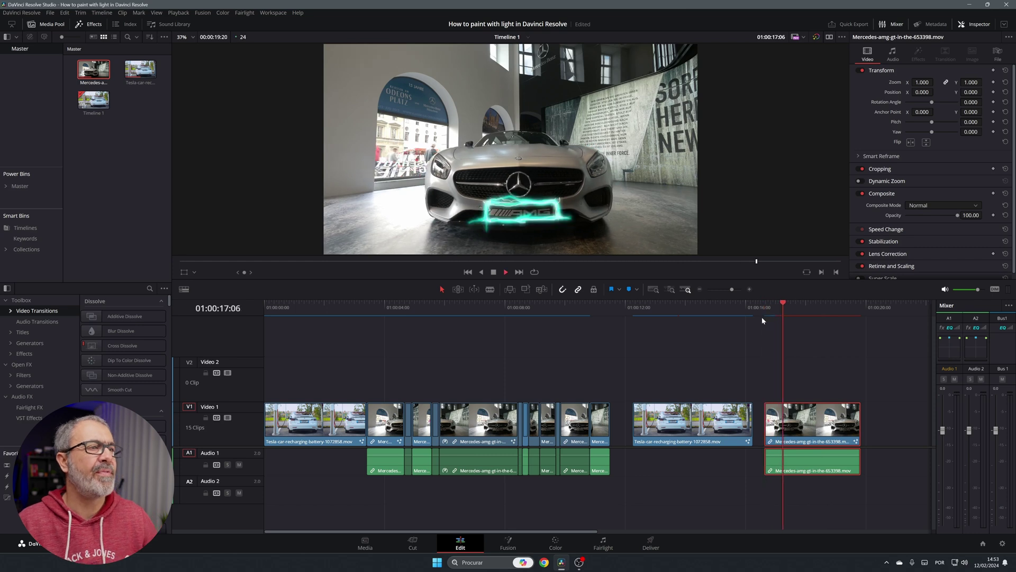